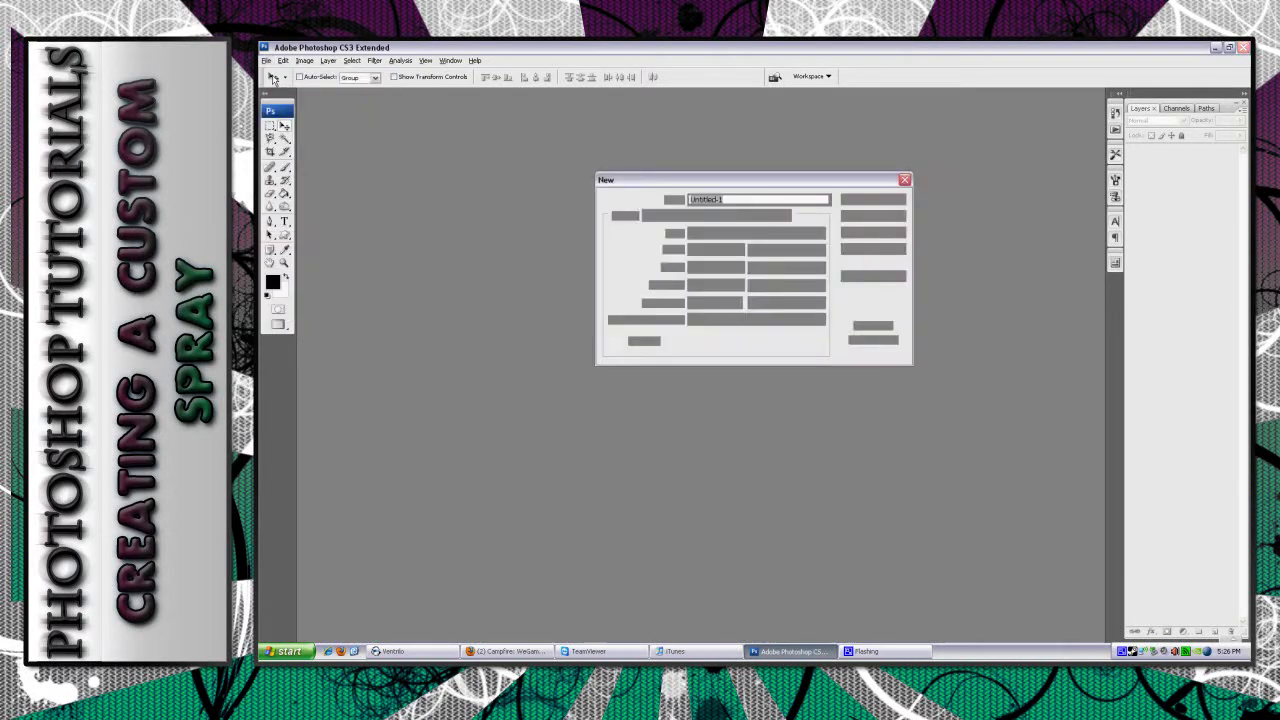
# - Create a new 254 × 254 px canvas with Transparent background contents
pyautogui.click(670, 249)
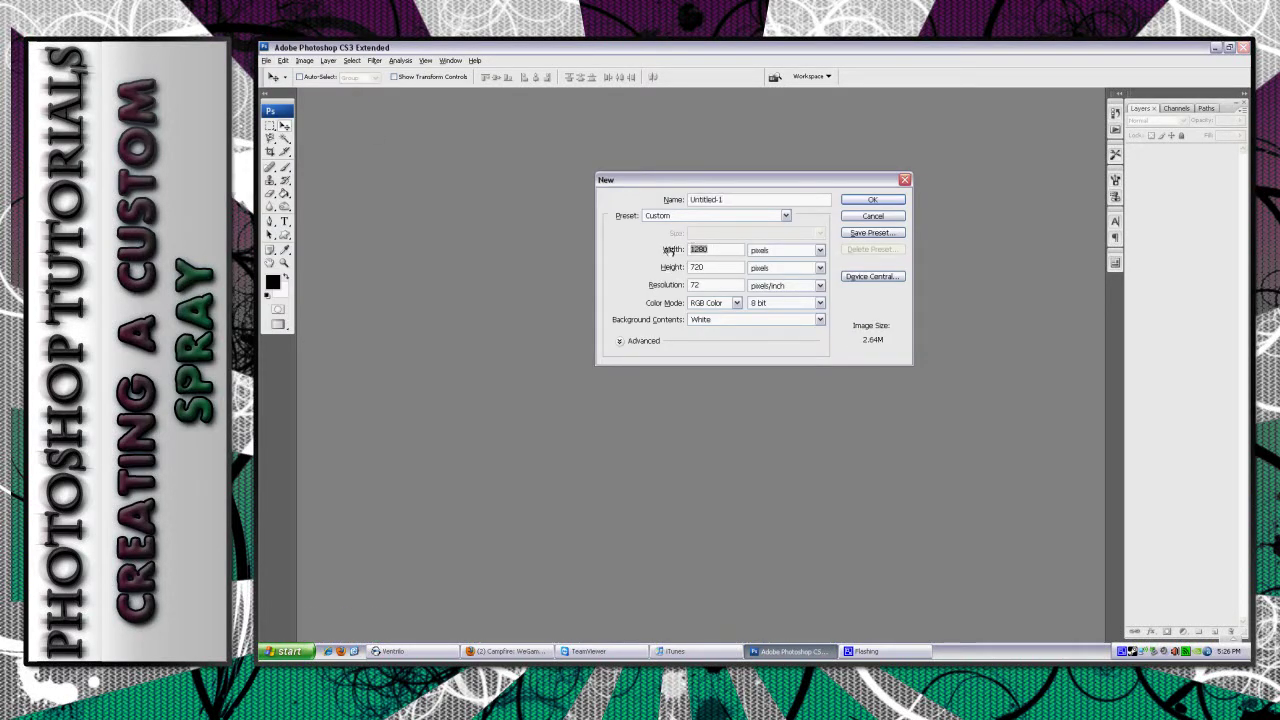
pyautogui.write('254')
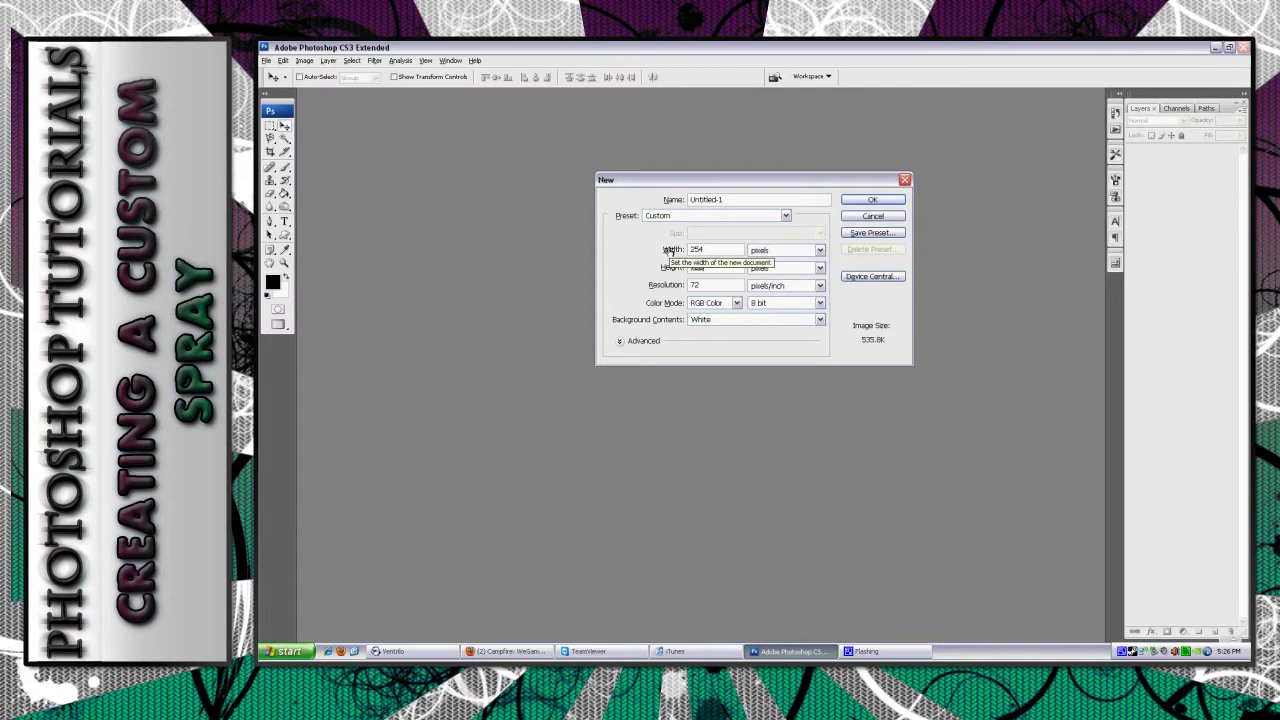
pyautogui.write('254')
pyautogui.click(819, 319)
pyautogui.click(806, 354)
pyautogui.click(862, 201)
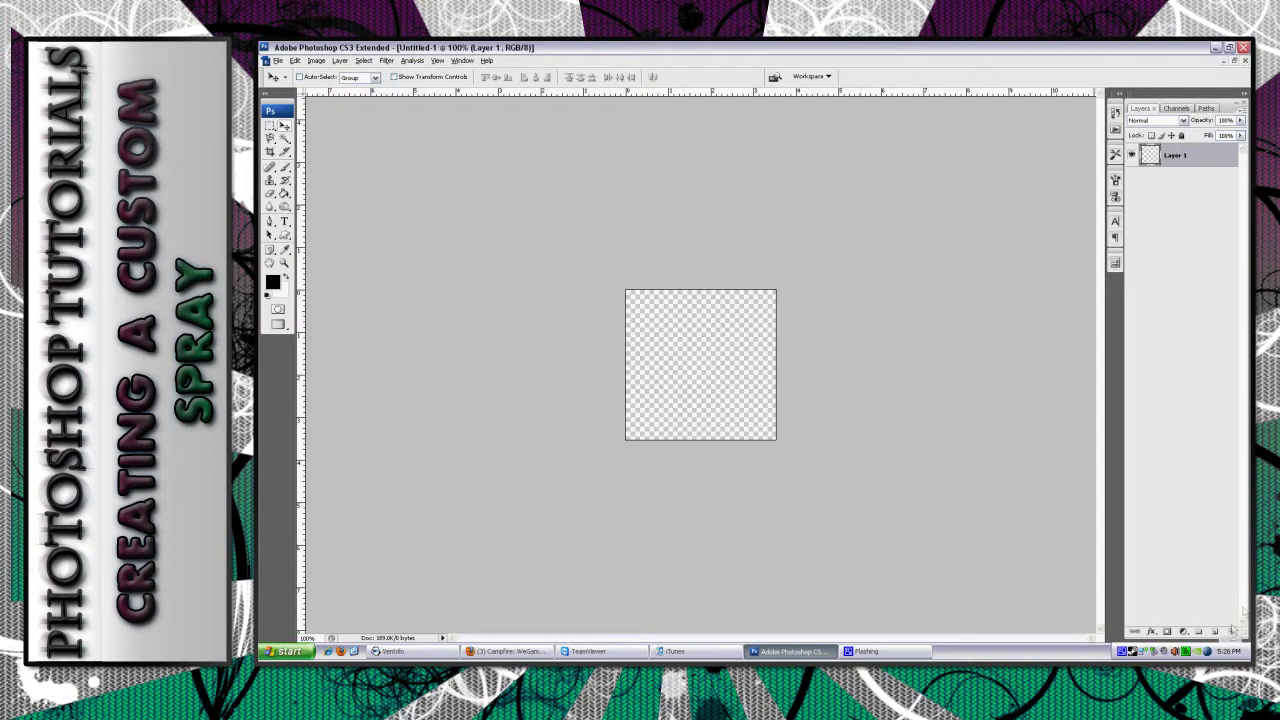
# - Add a new layer, type TIMCHAR on the canvas and move it fully inside
pyautogui.click(1214, 632)
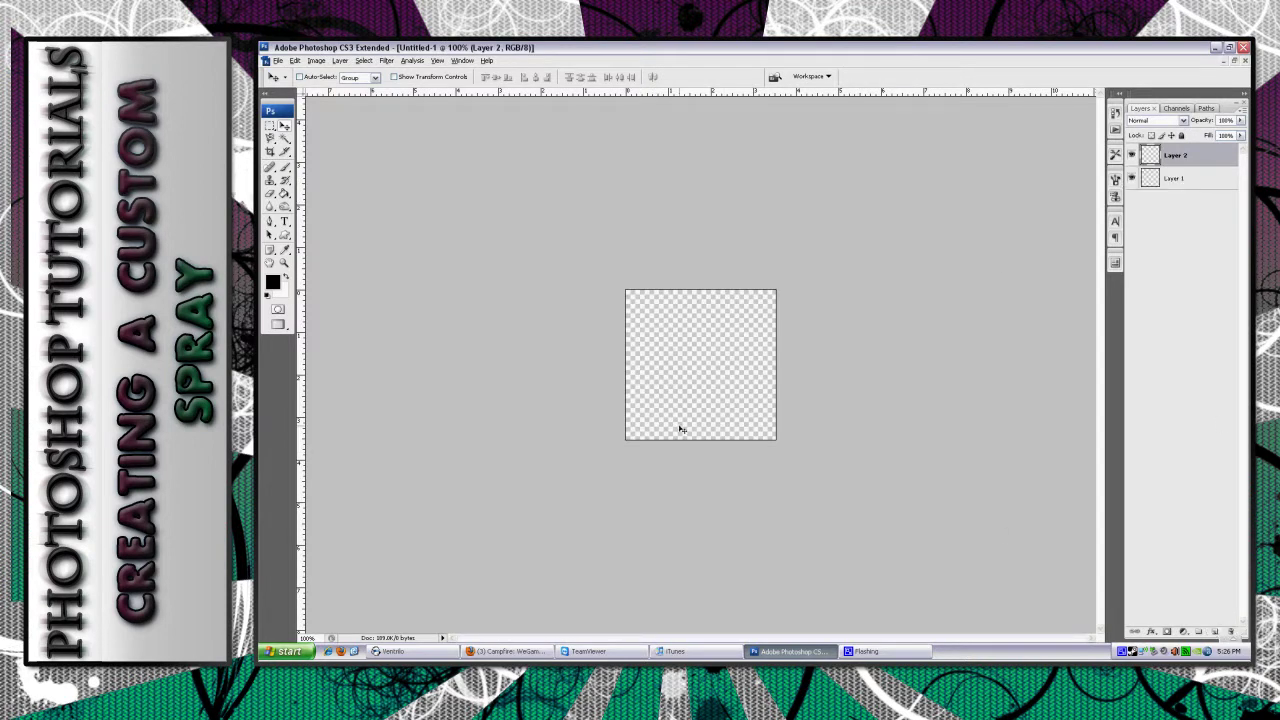
pyautogui.click(284, 222)
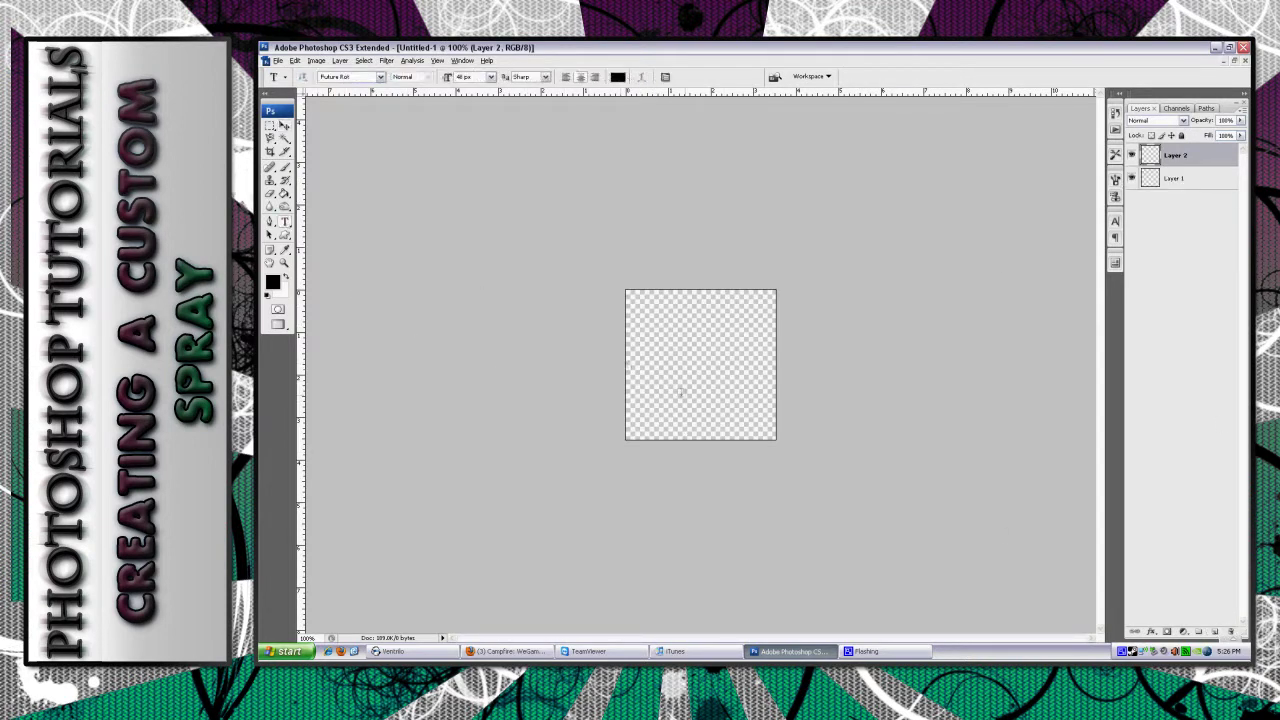
pyautogui.click(647, 374)
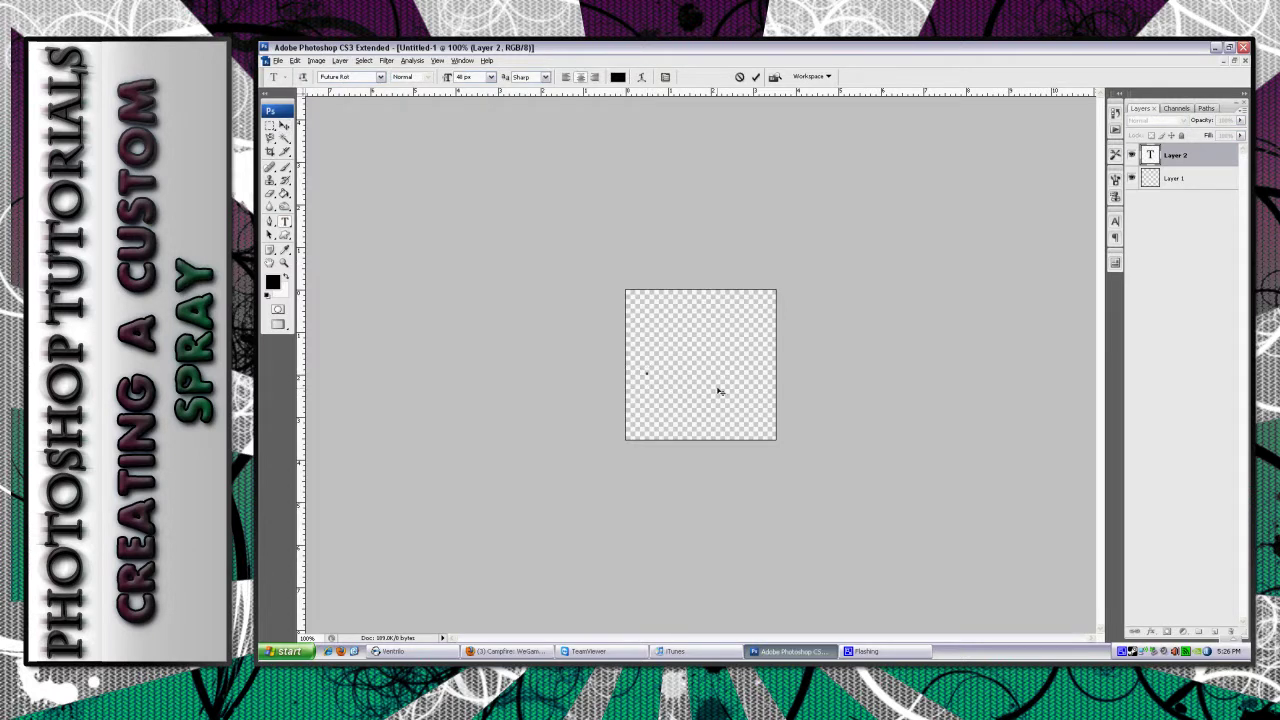
pyautogui.write('TIMCHAR')
pyautogui.hotkey('ctrl', 'a')
pyautogui.moveTo(706, 401); pyautogui.dragTo(760, 405)
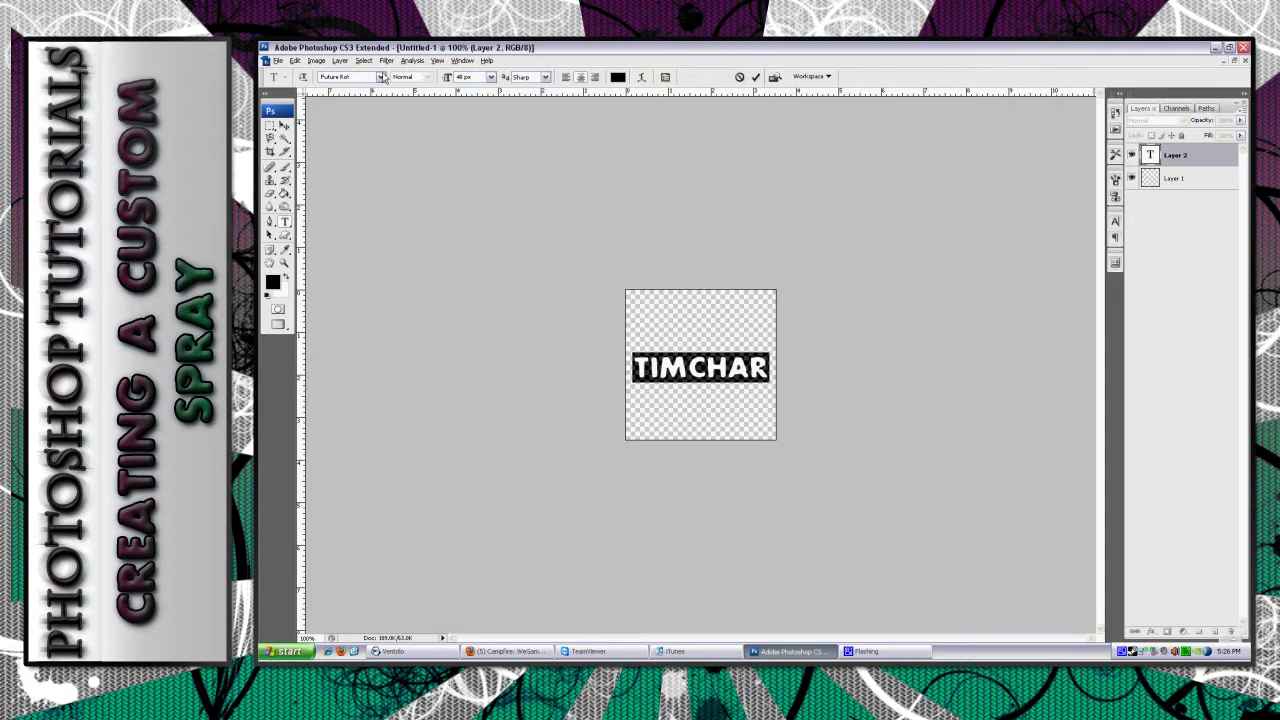
# - Set the TIMCHAR text's font to TagsXtreme
pyautogui.click(382, 77)
pyautogui.scroll(10, 472, 280)
pyautogui.scroll(10, 472, 280)
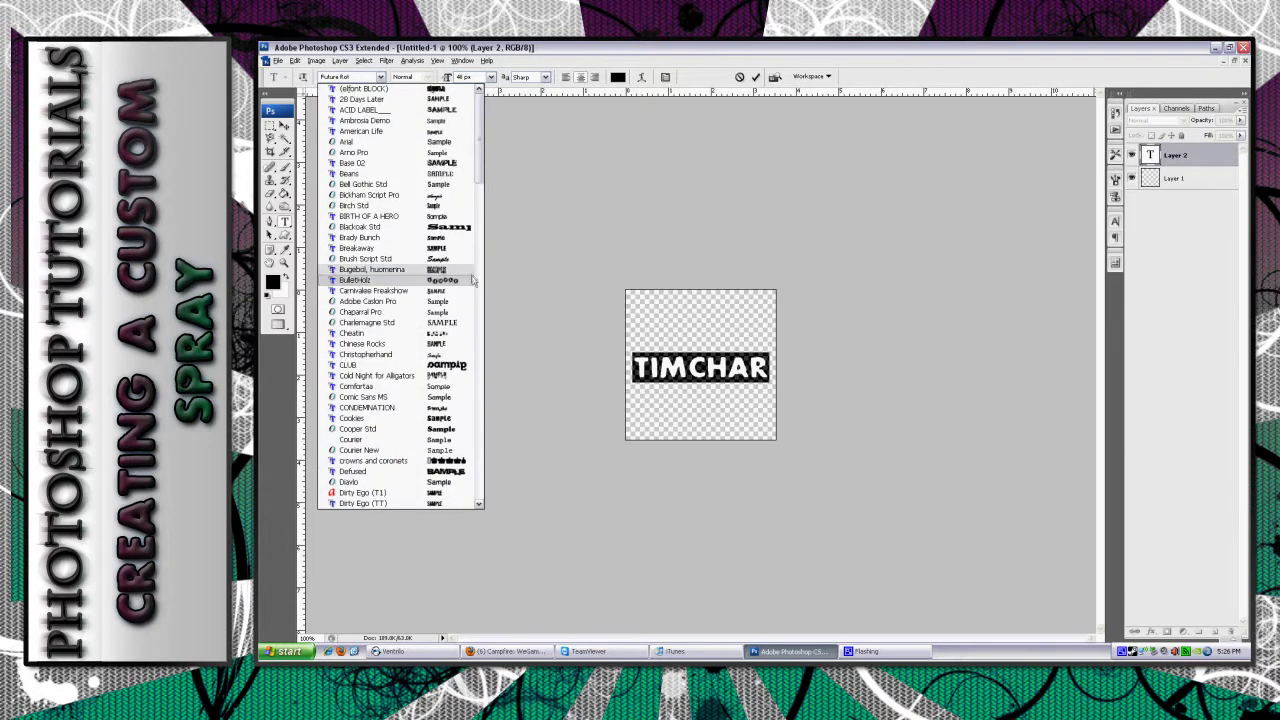
pyautogui.scroll(-2, 472, 280)
pyautogui.scroll(-2, 472, 280)
pyautogui.scroll(-2, 472, 280)
pyautogui.scroll(-2, 472, 280)
pyautogui.scroll(-2, 472, 280)
pyautogui.scroll(-2, 472, 280)
pyautogui.scroll(-2, 472, 280)
pyautogui.scroll(-2, 472, 278)
pyautogui.scroll(-2, 472, 278)
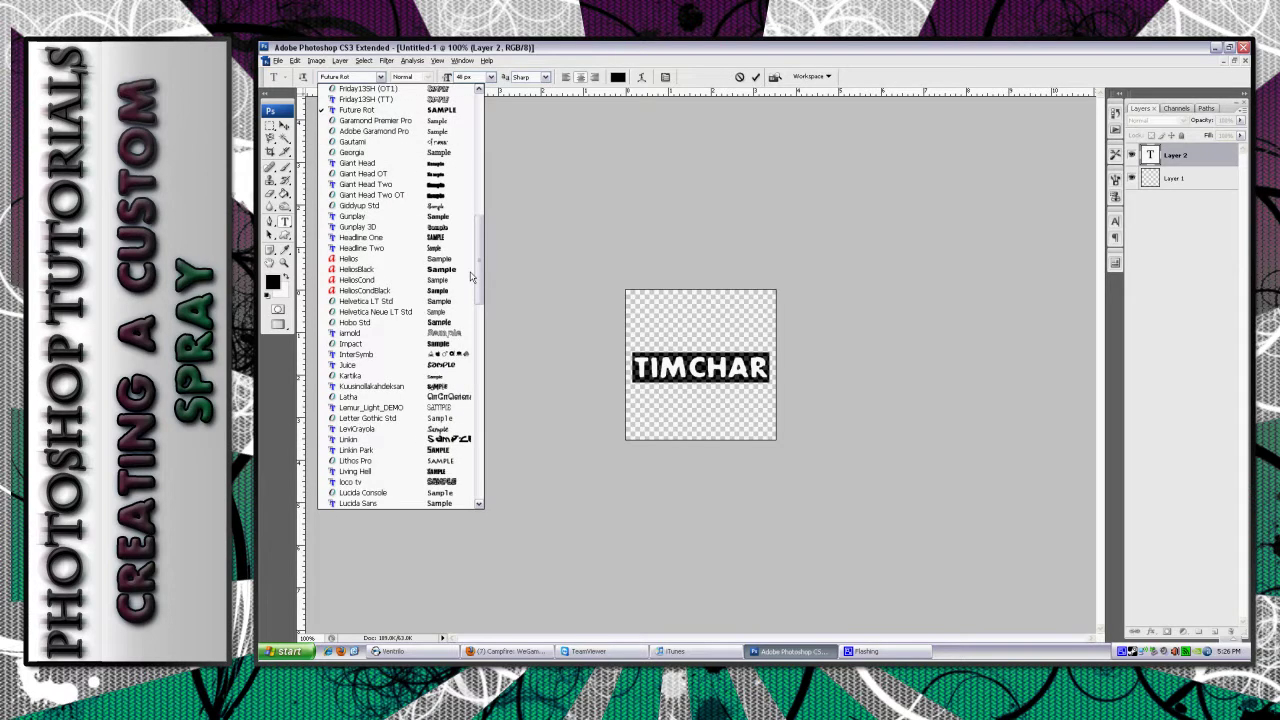
pyautogui.scroll(-2, 471, 277)
pyautogui.scroll(-2, 471, 277)
pyautogui.scroll(-2, 471, 277)
pyautogui.scroll(-2, 471, 277)
pyautogui.scroll(-2, 471, 277)
pyautogui.scroll(-2, 471, 277)
pyautogui.scroll(-2, 471, 277)
pyautogui.scroll(-3, 471, 277)
pyautogui.scroll(-2, 471, 277)
pyautogui.scroll(-1, 471, 277)
pyautogui.scroll(-1, 471, 277)
pyautogui.scroll(-2, 471, 277)
pyautogui.scroll(-4, 471, 277)
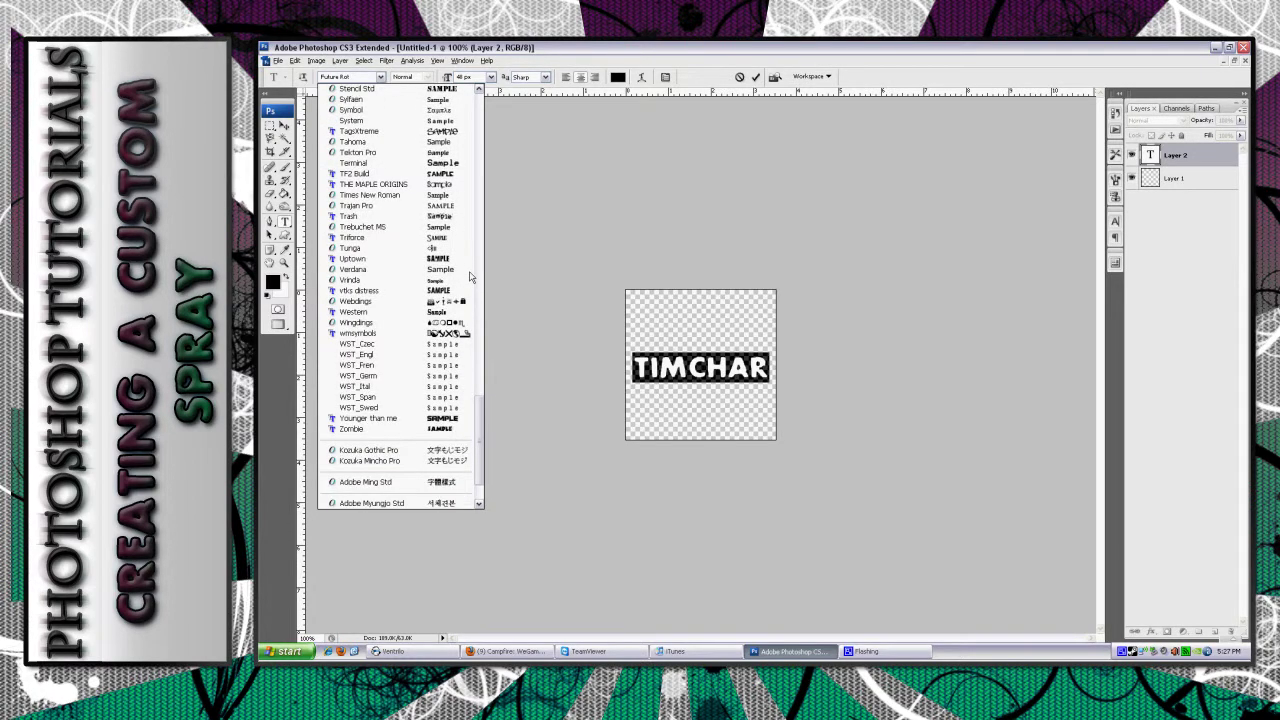
pyautogui.click(460, 132)
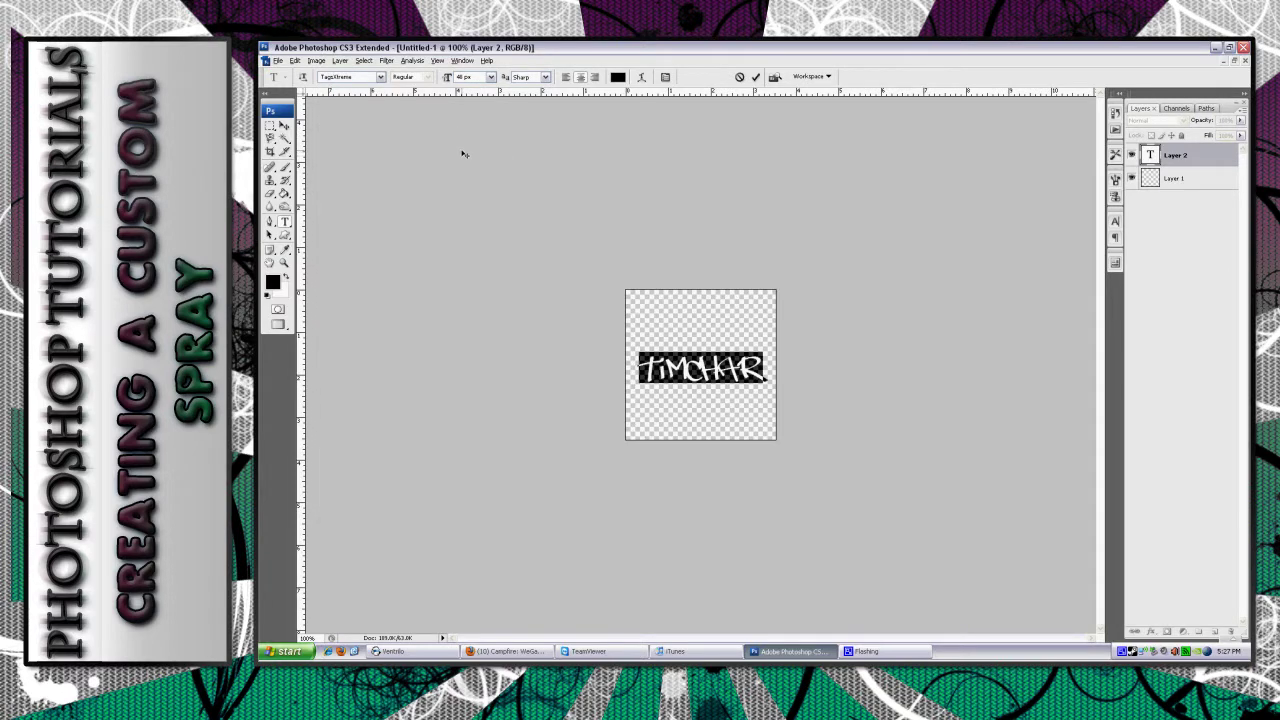
# - Enlarge the text to 54 px and nudge it left to centre it
pyautogui.click(491, 77)
pyautogui.click(491, 77)
pyautogui.moveTo(449, 80); pyautogui.dragTo(458, 80)
pyautogui.click(710, 367)
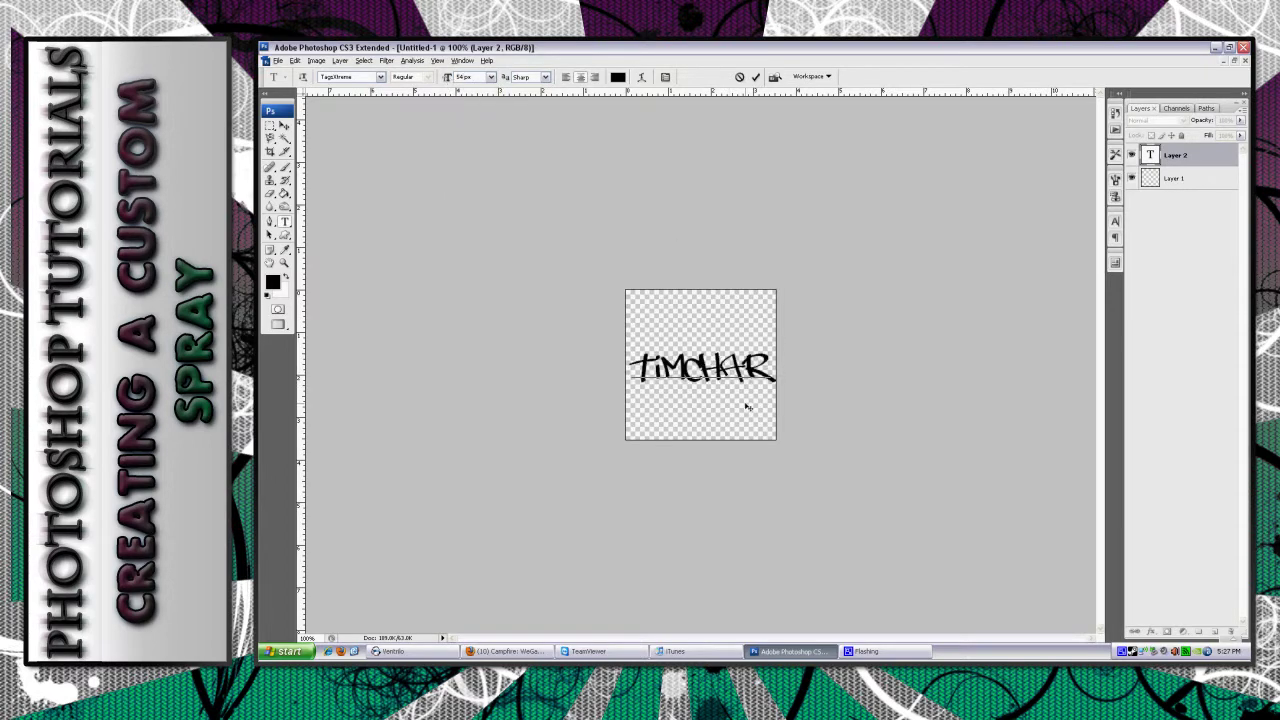
pyautogui.moveTo(746, 407); pyautogui.dragTo(744, 407)
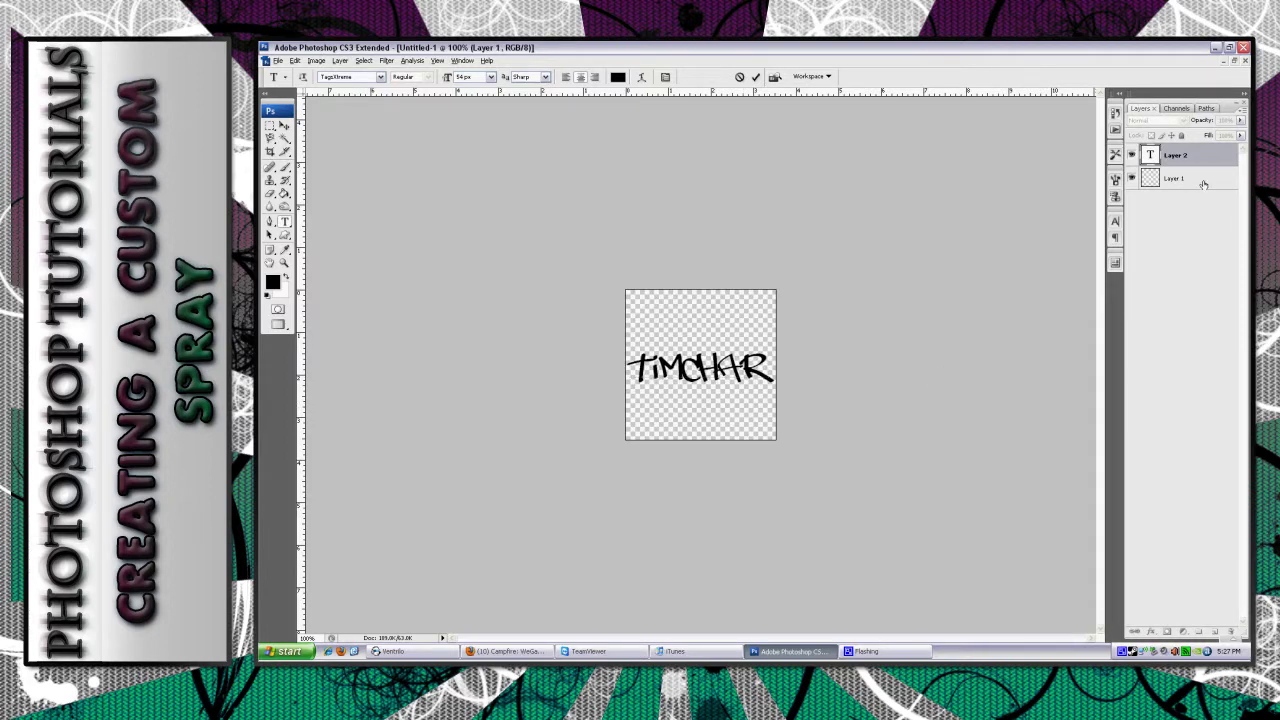
# - Give the Timchar layer a Gradient Overlay using a dark blue preset
pyautogui.click(1195, 156)
pyautogui.rightClick(1205, 156)
pyautogui.click(1143, 170)
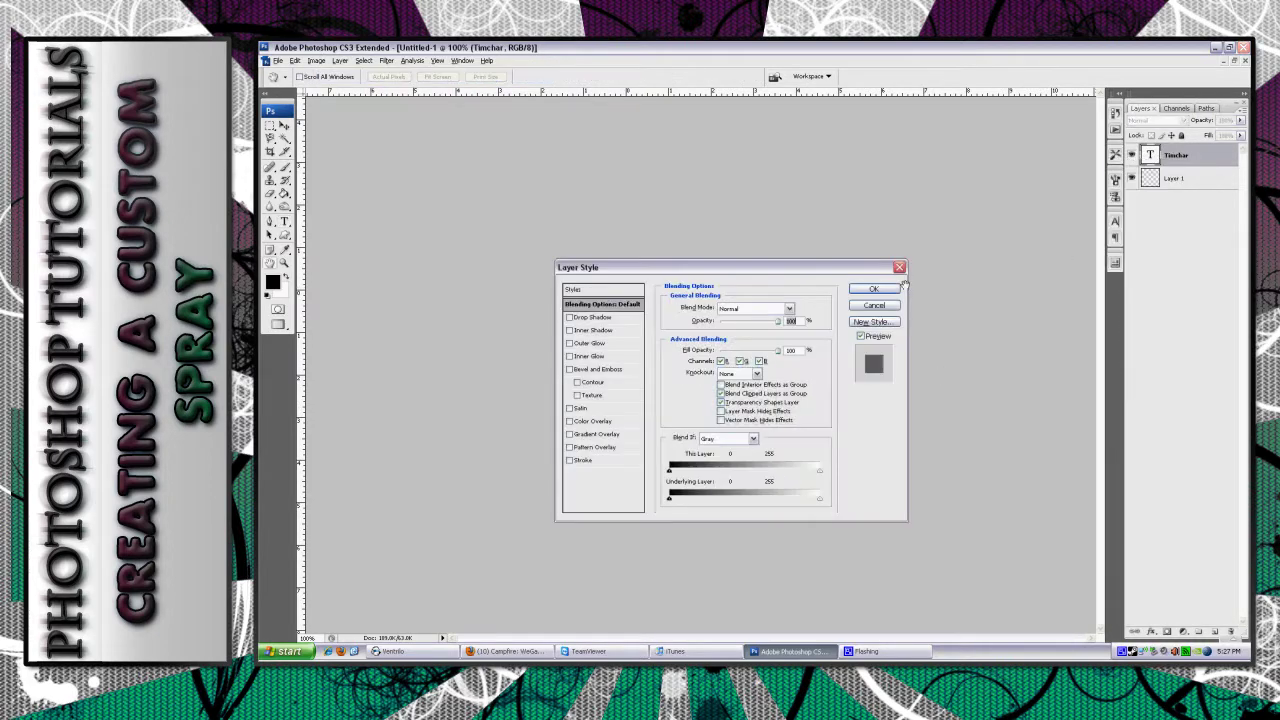
pyautogui.moveTo(744, 273); pyautogui.dragTo(976, 105)
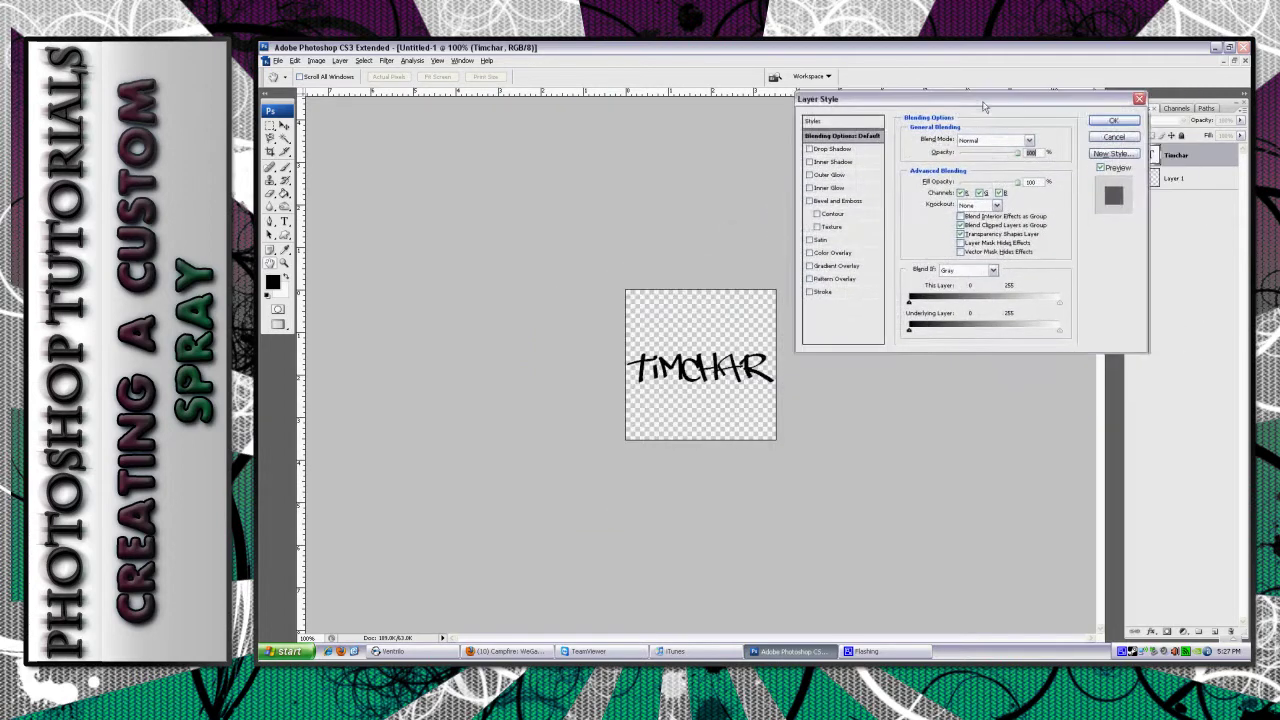
pyautogui.click(830, 265)
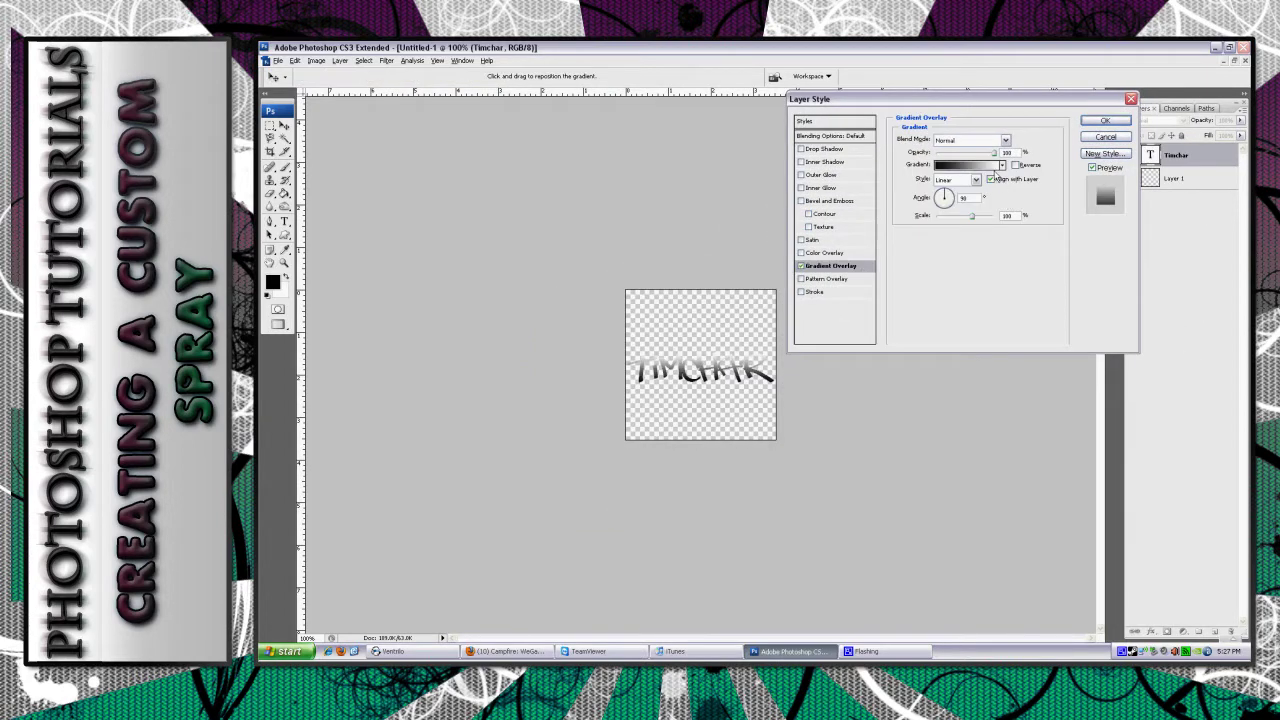
pyautogui.click(970, 165)
pyautogui.click(737, 350)
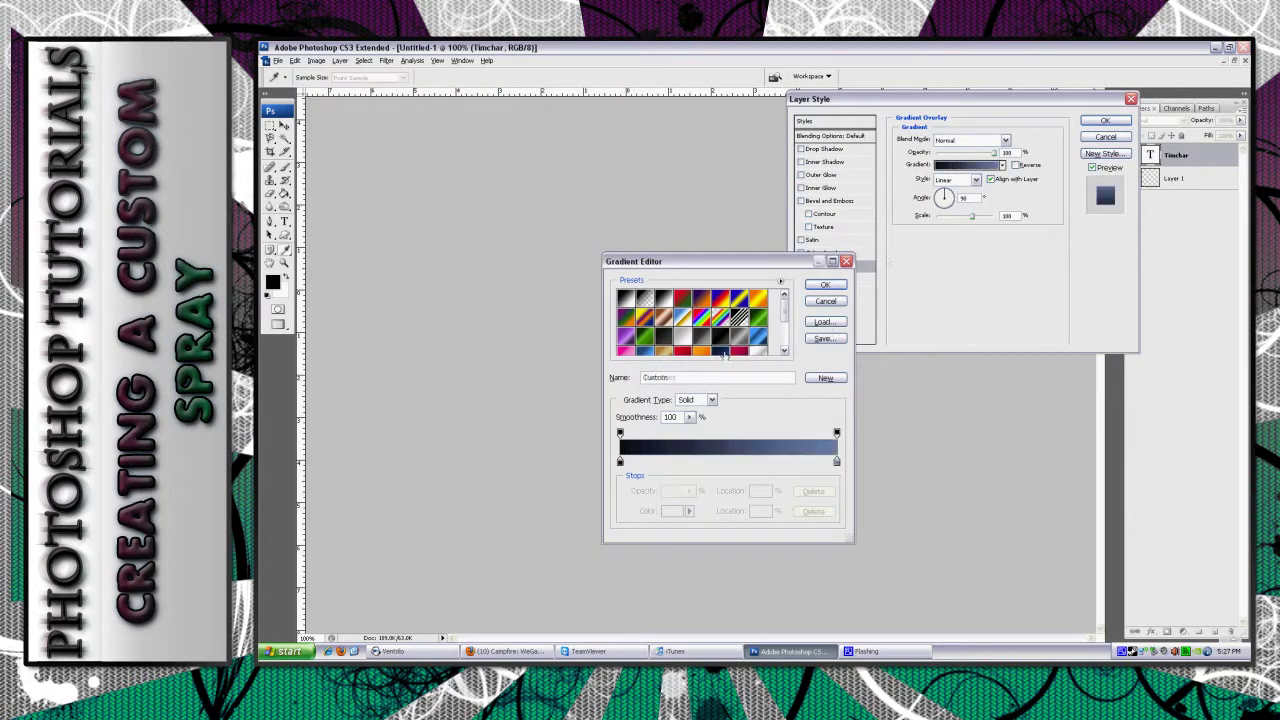
pyautogui.click(828, 286)
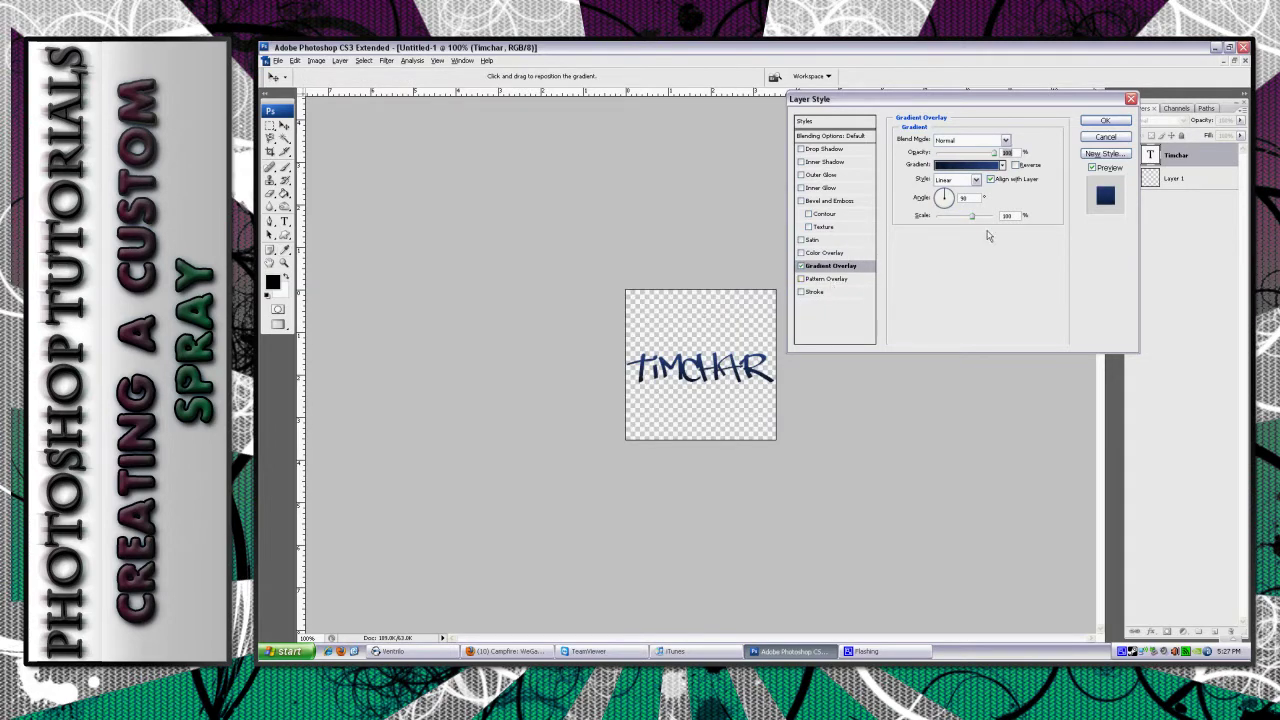
# - Add a Drop Shadow with Normal blend mode
pyautogui.click(836, 150)
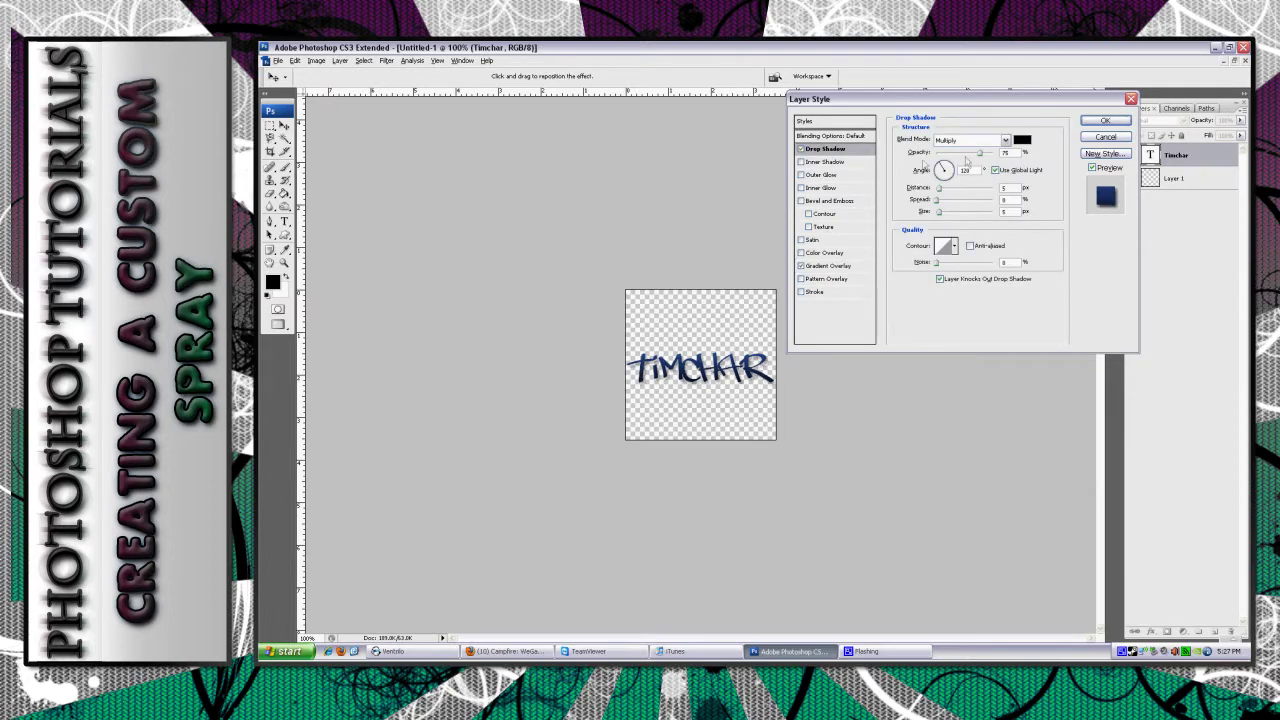
pyautogui.click(1005, 140)
pyautogui.click(1002, 152)
pyautogui.click(979, 156)
# - Apply the layer style, rasterize the Timchar type and delete the empty Layer 1
pyautogui.click(1105, 121)
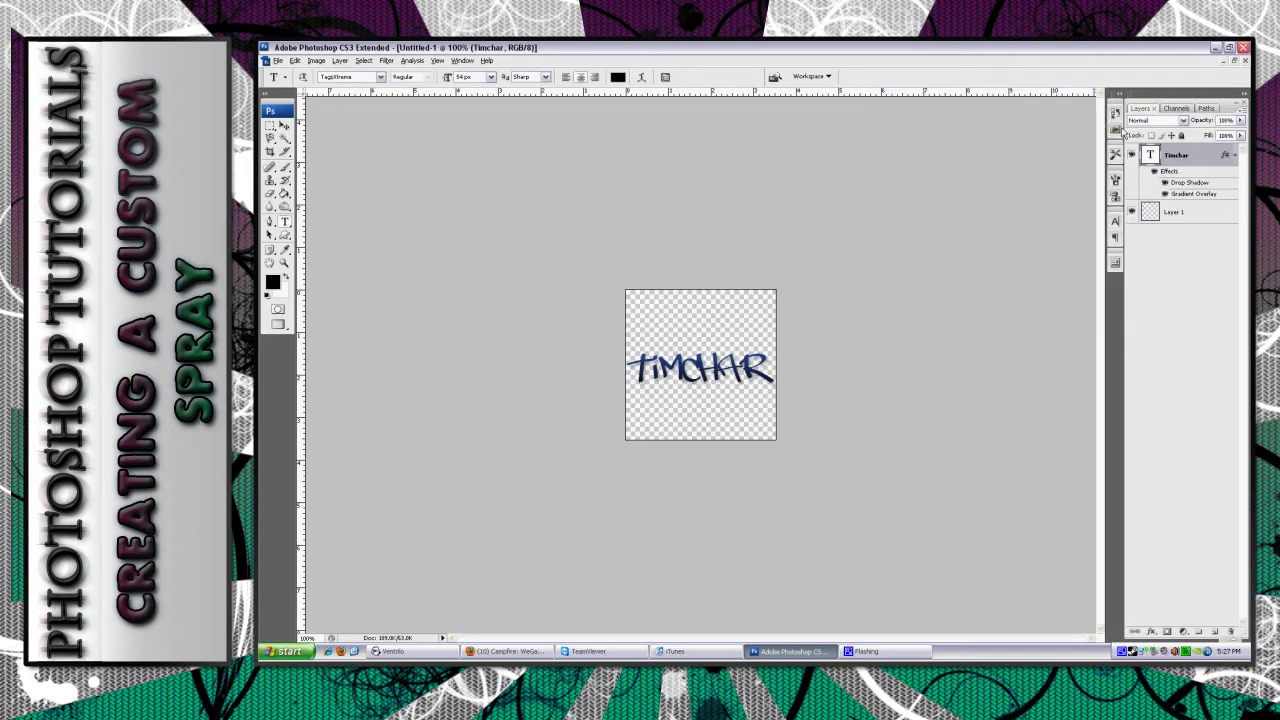
pyautogui.rightClick(1199, 157)
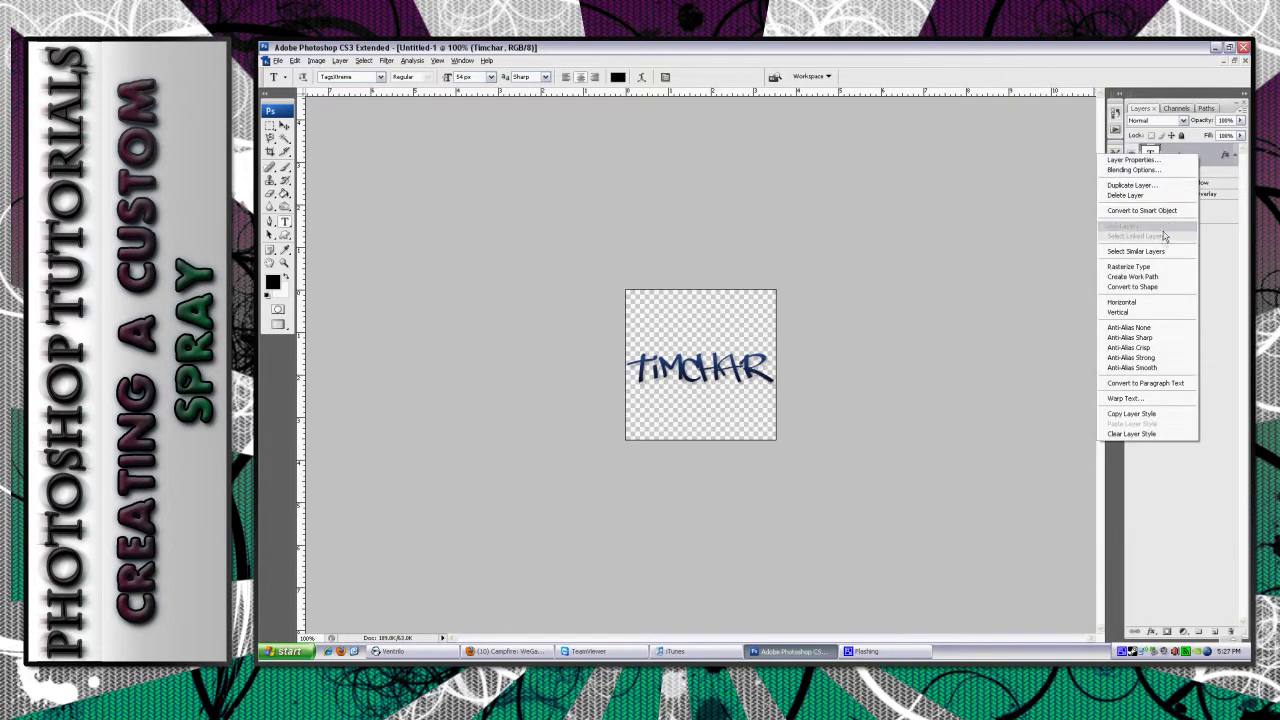
pyautogui.click(1148, 270)
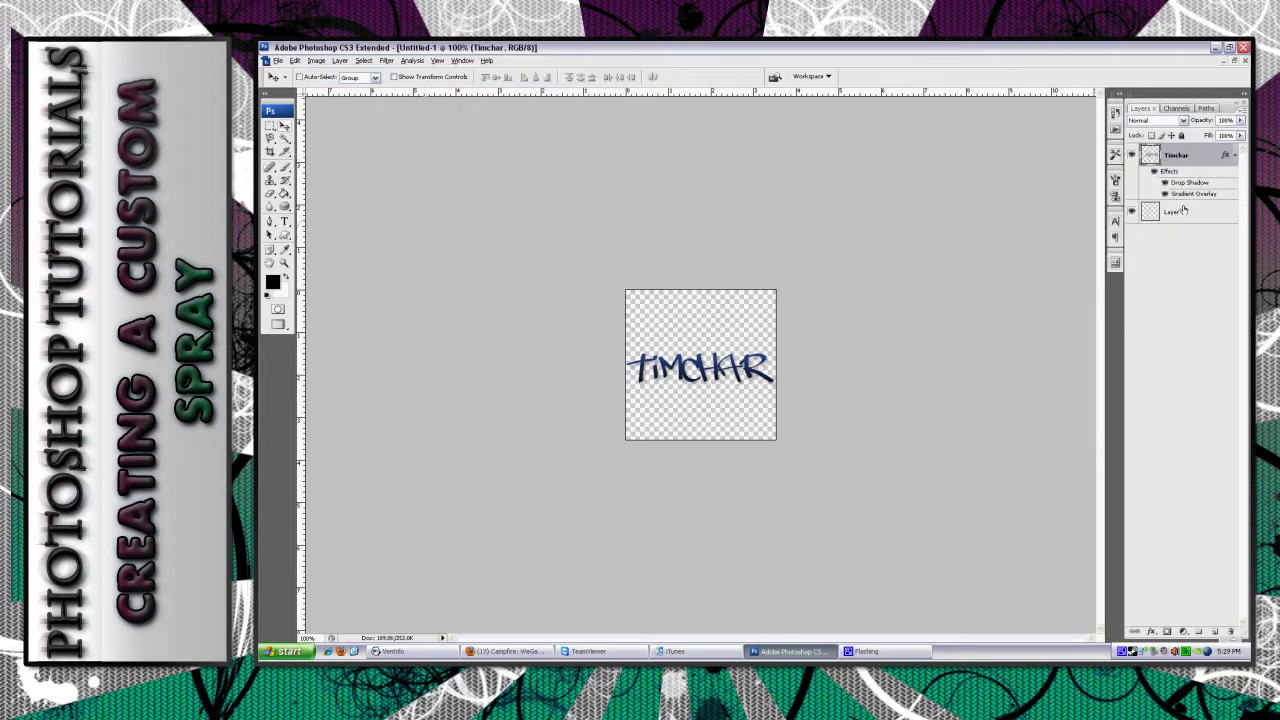
pyautogui.click(1178, 210)
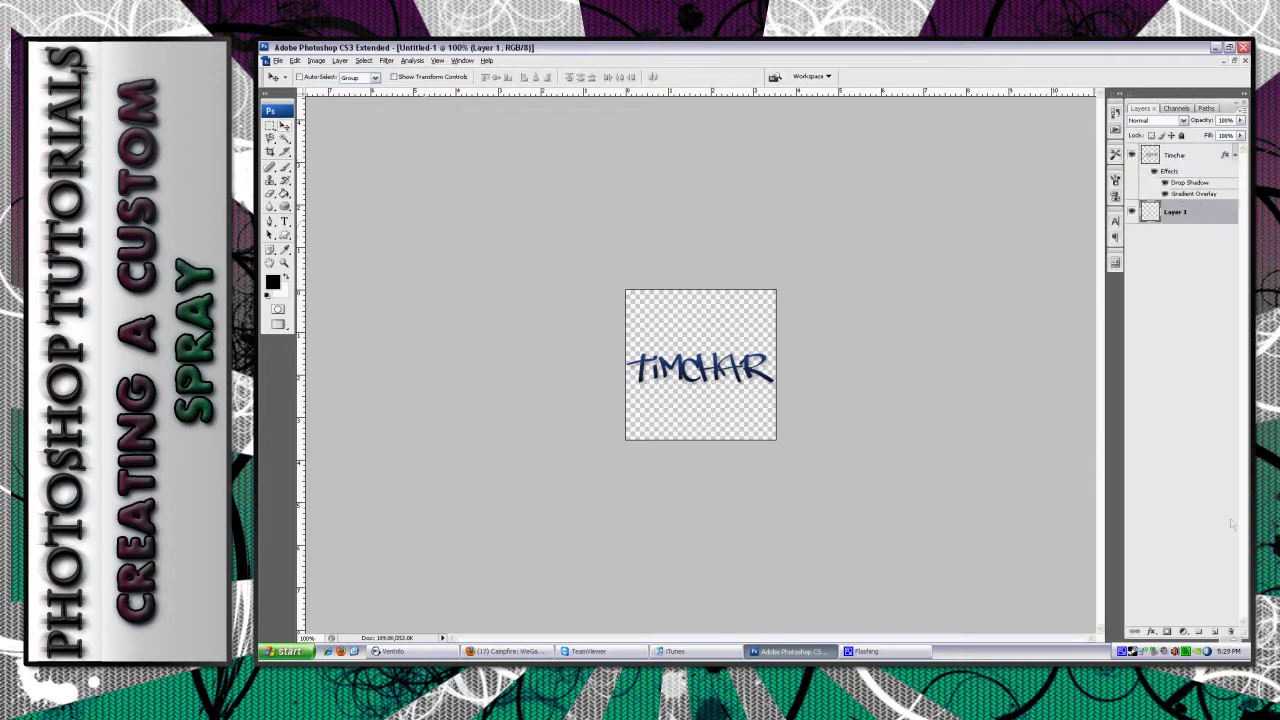
pyautogui.click(1230, 631)
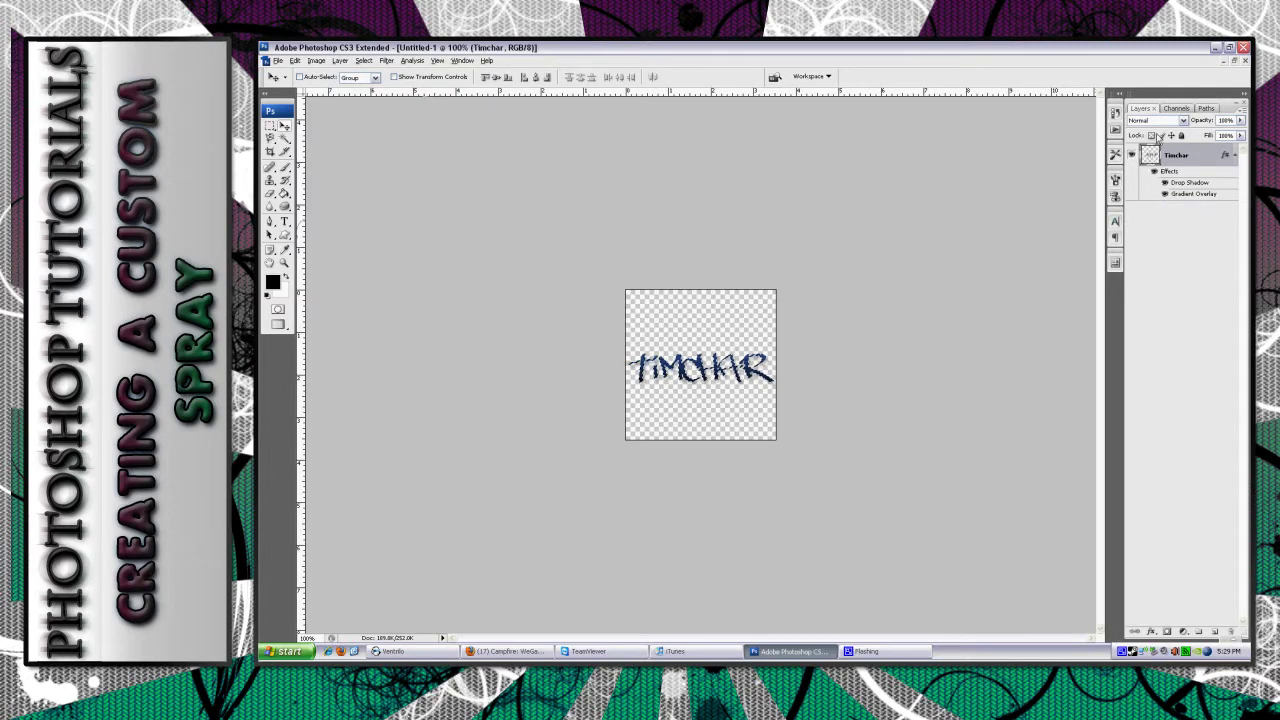
# - Add an Alpha 1 channel in the Channels panel and swap foreground/background colours
pyautogui.click(1174, 109)
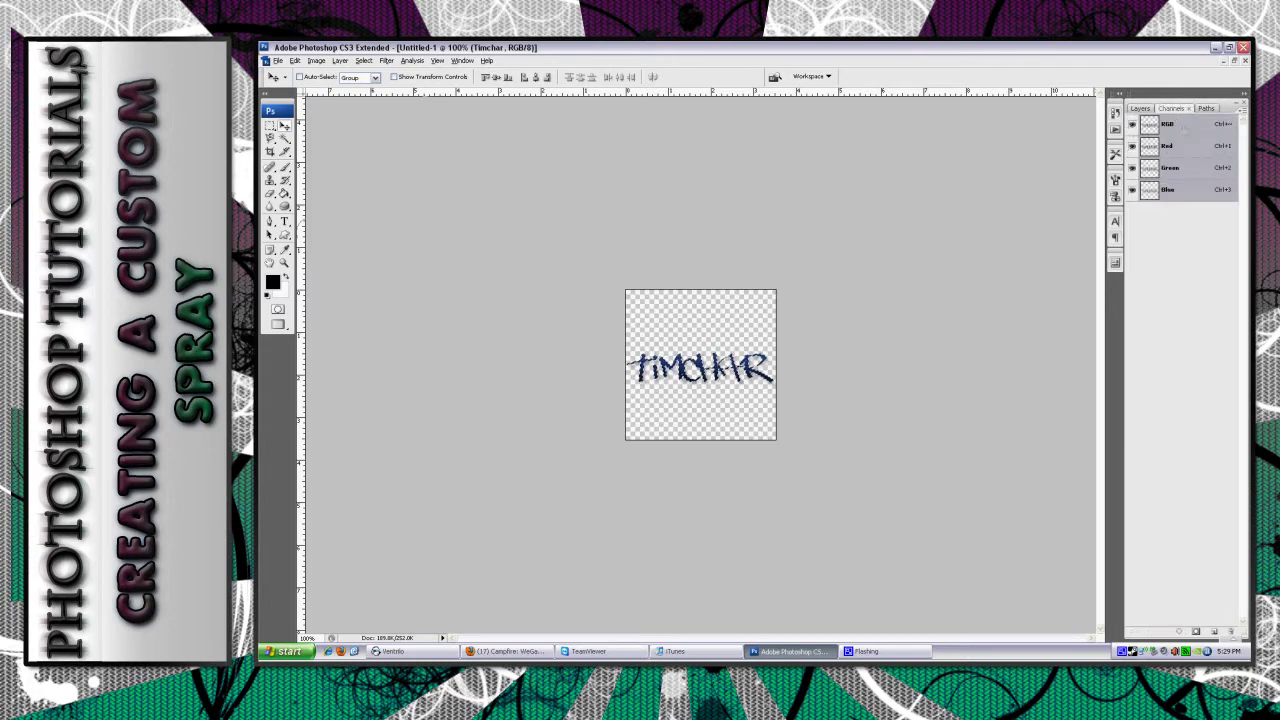
pyautogui.click(1215, 632)
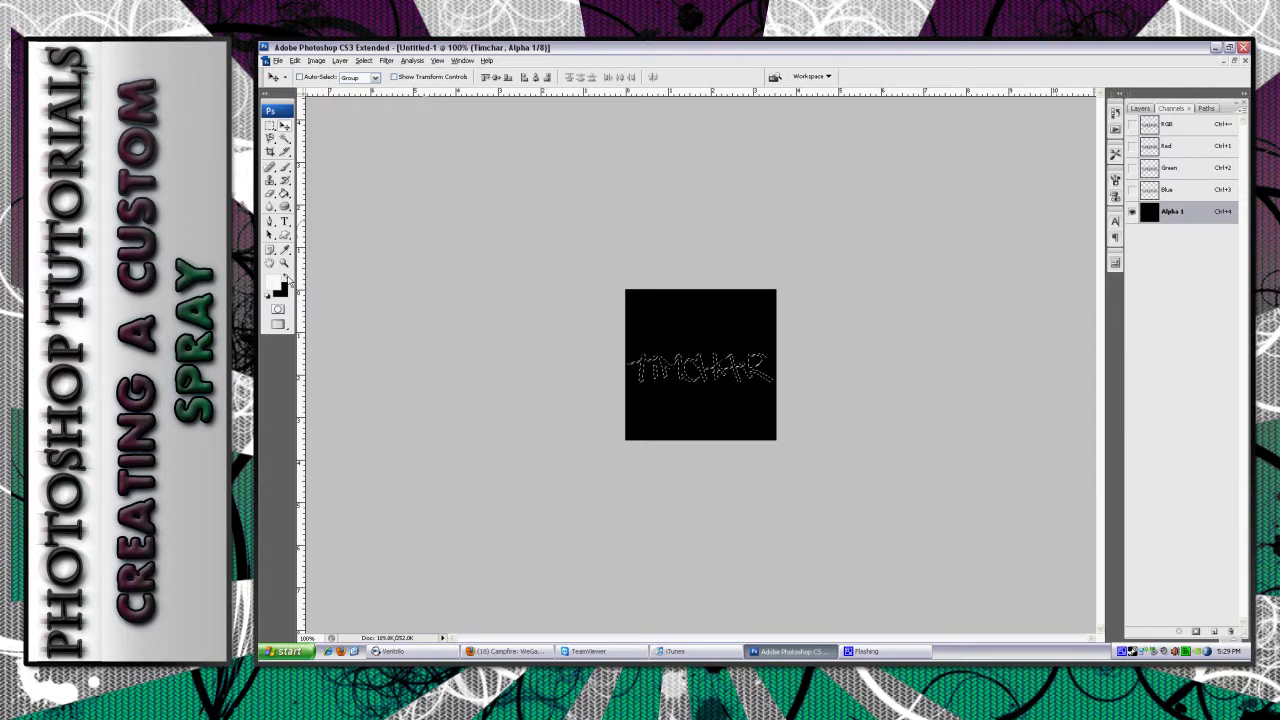
pyautogui.click(288, 280)
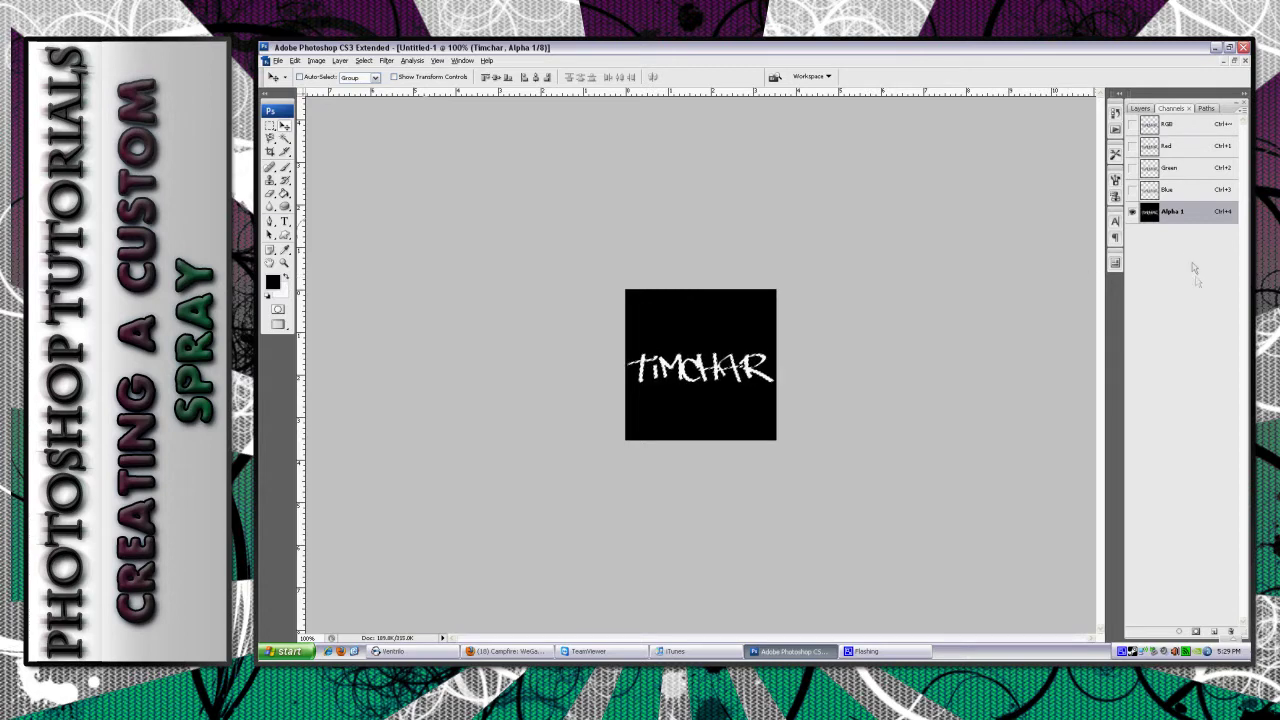
# - Save the image to the Desktop as TimSpray in Targa format
pyautogui.click(278, 60)
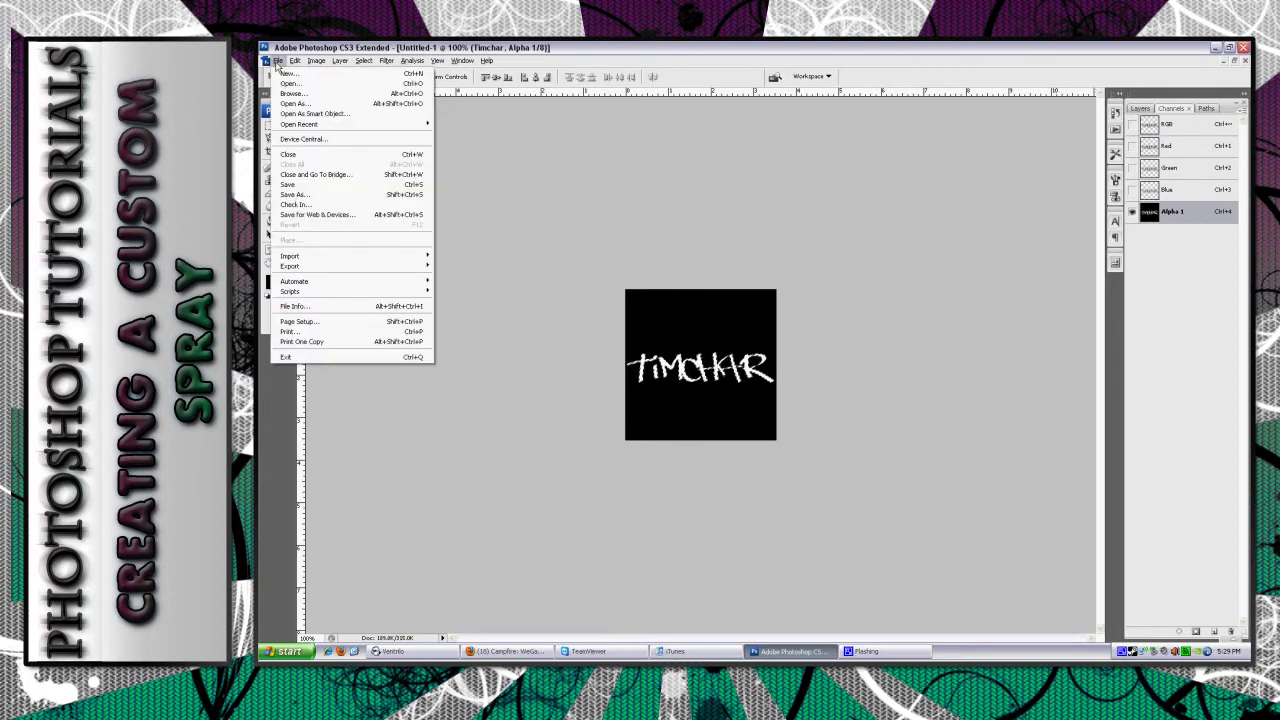
pyautogui.click(309, 196)
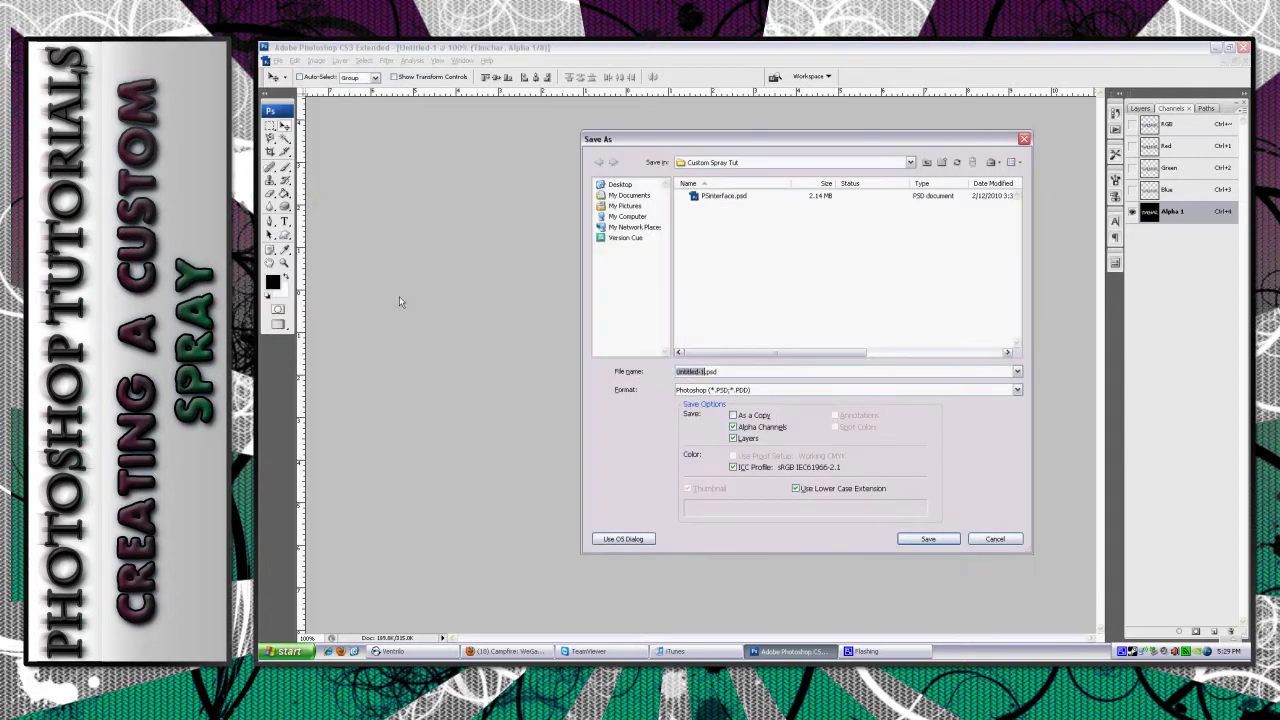
pyautogui.click(621, 185)
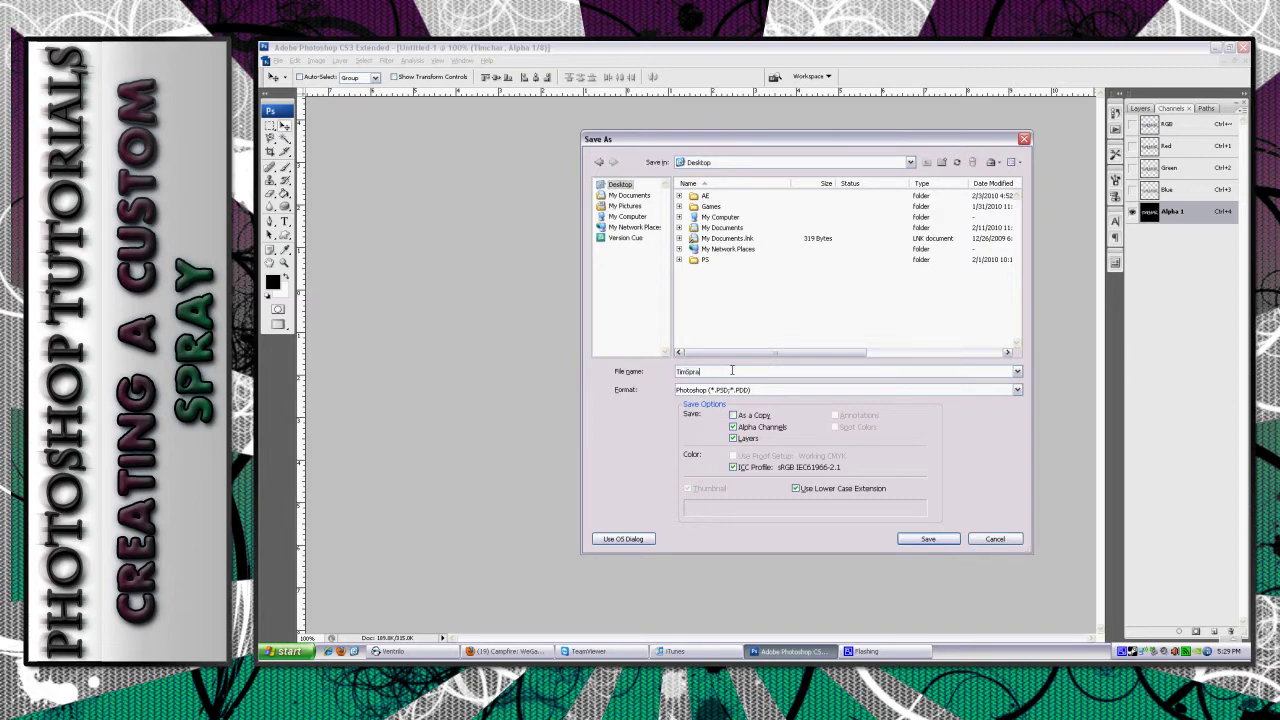
pyautogui.click(1016, 392)
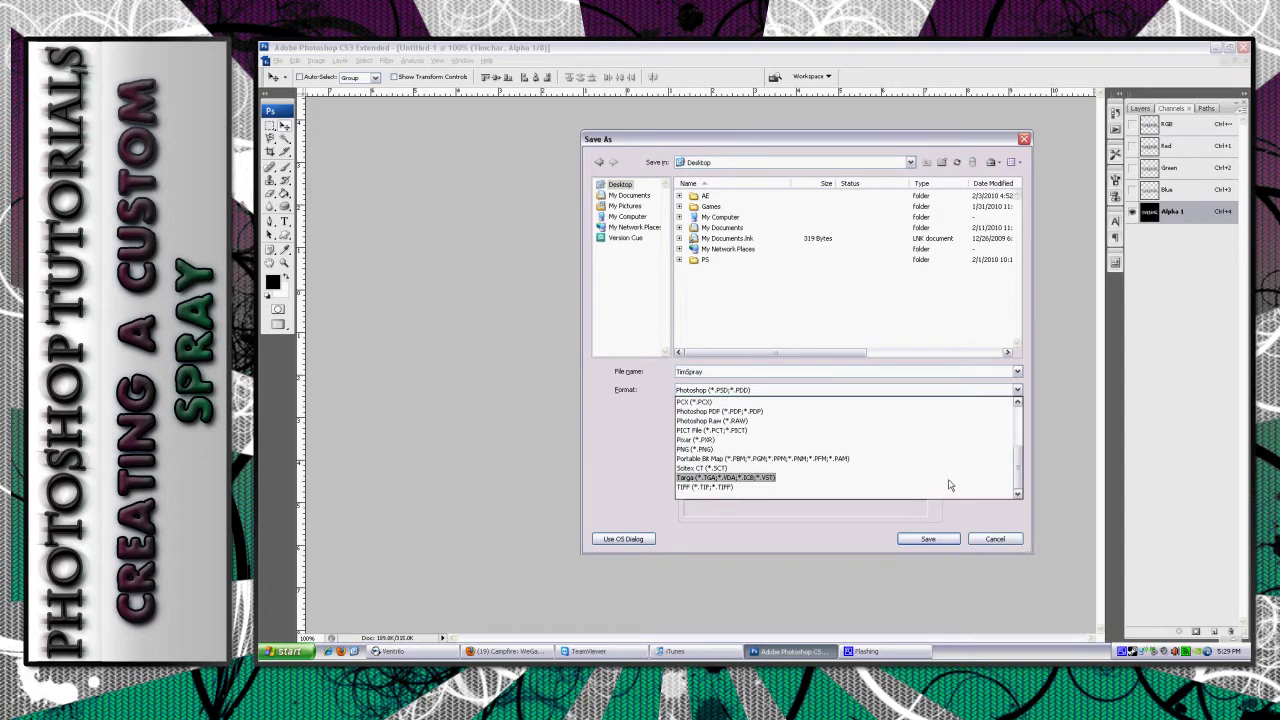
pyautogui.click(950, 479)
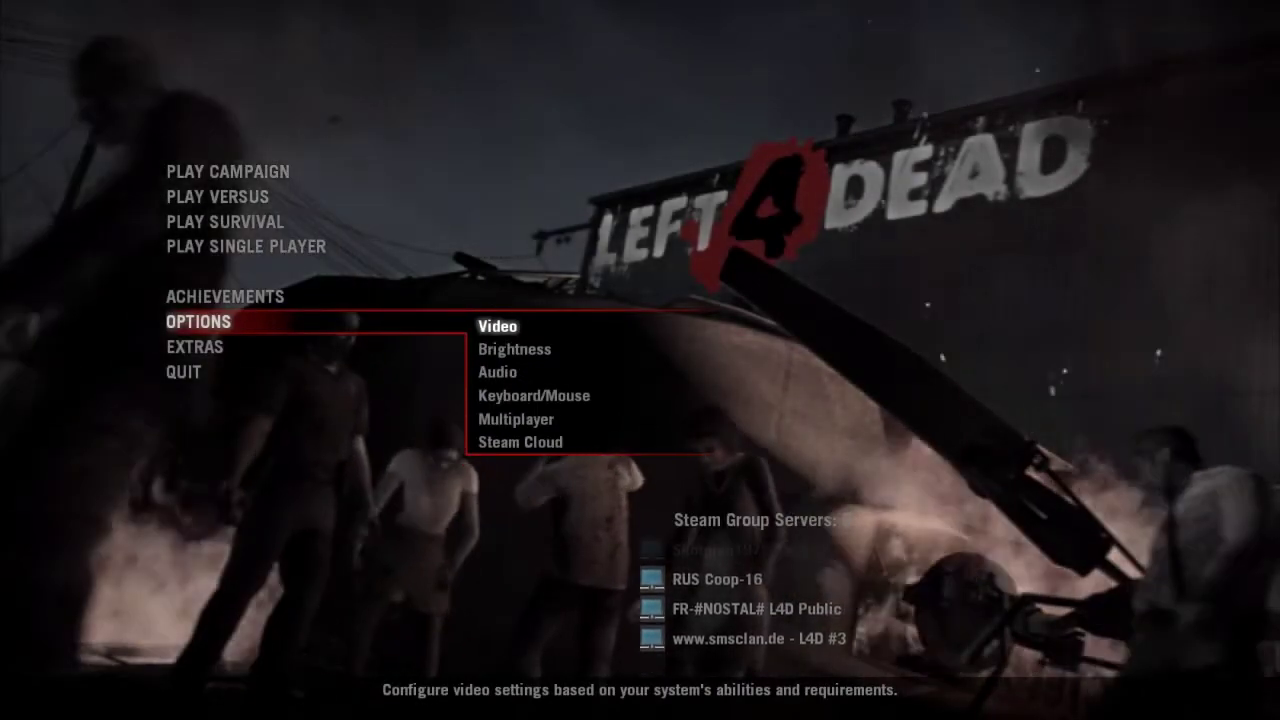
# - Go to the Multiplayer screen in Left 4 Dead's Options menu
pyautogui.press('Down')
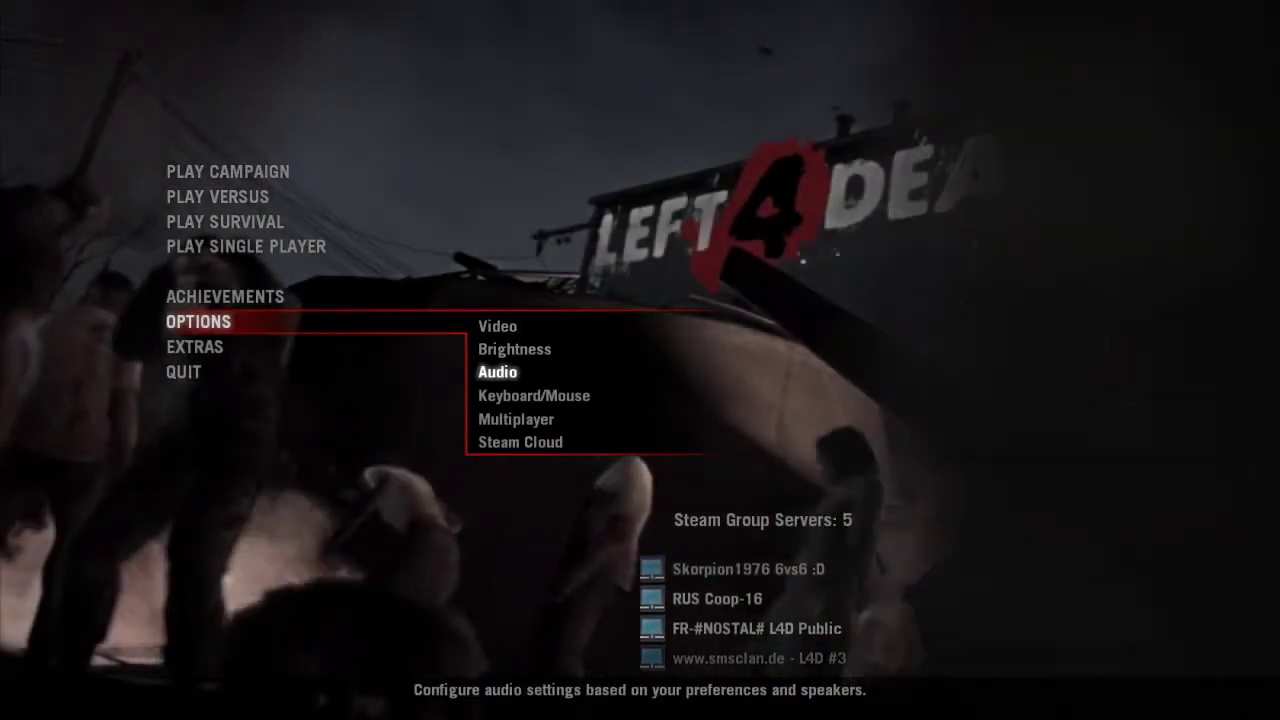
pyautogui.press('Down')
pyautogui.press('Down')
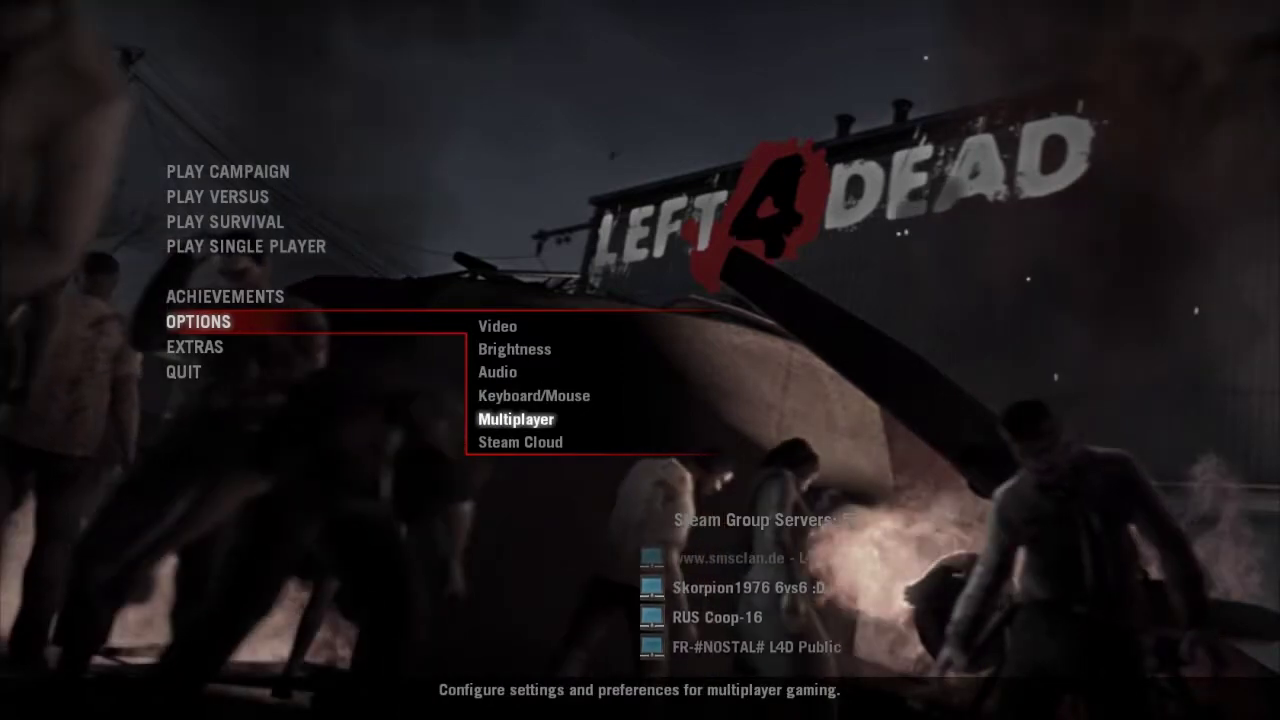
pyautogui.press('Return')
pyautogui.press('Down')
pyautogui.press('Down')
pyautogui.press('Down')
# - Import TimSpray.tga from the Sprays folder as the spray and return to the main menu
pyautogui.press('Up')
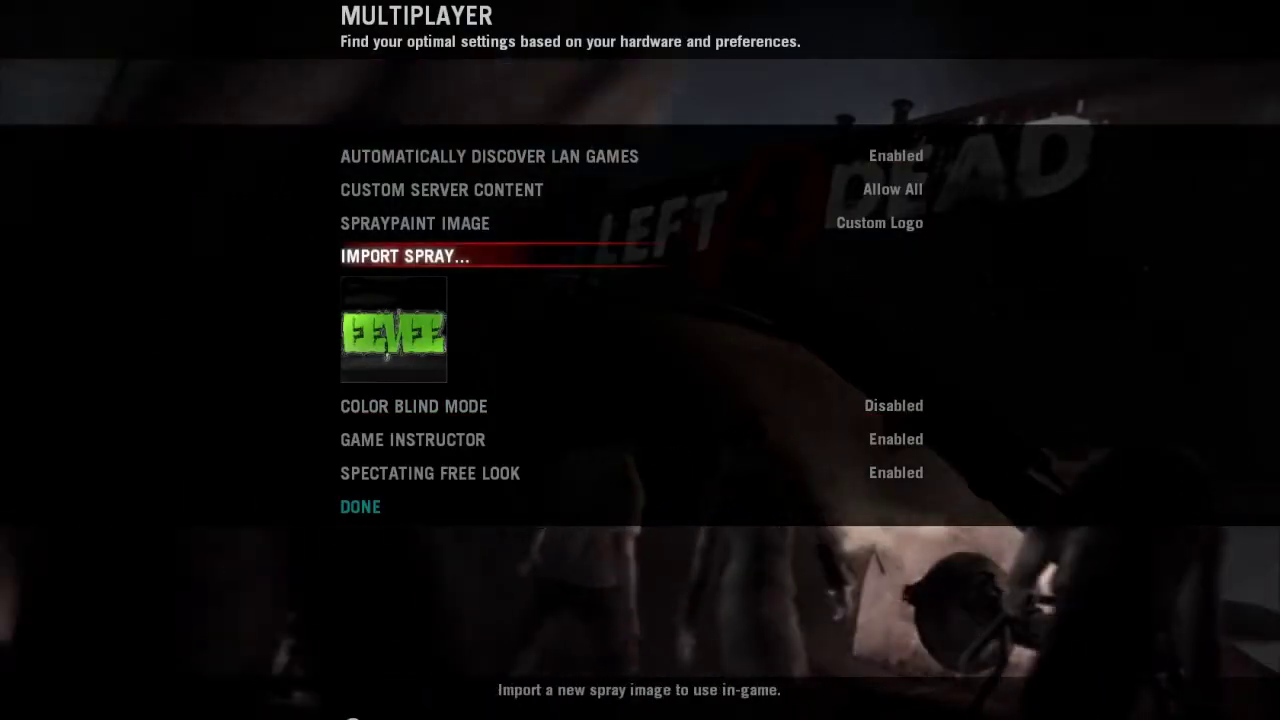
pyautogui.press('Return')
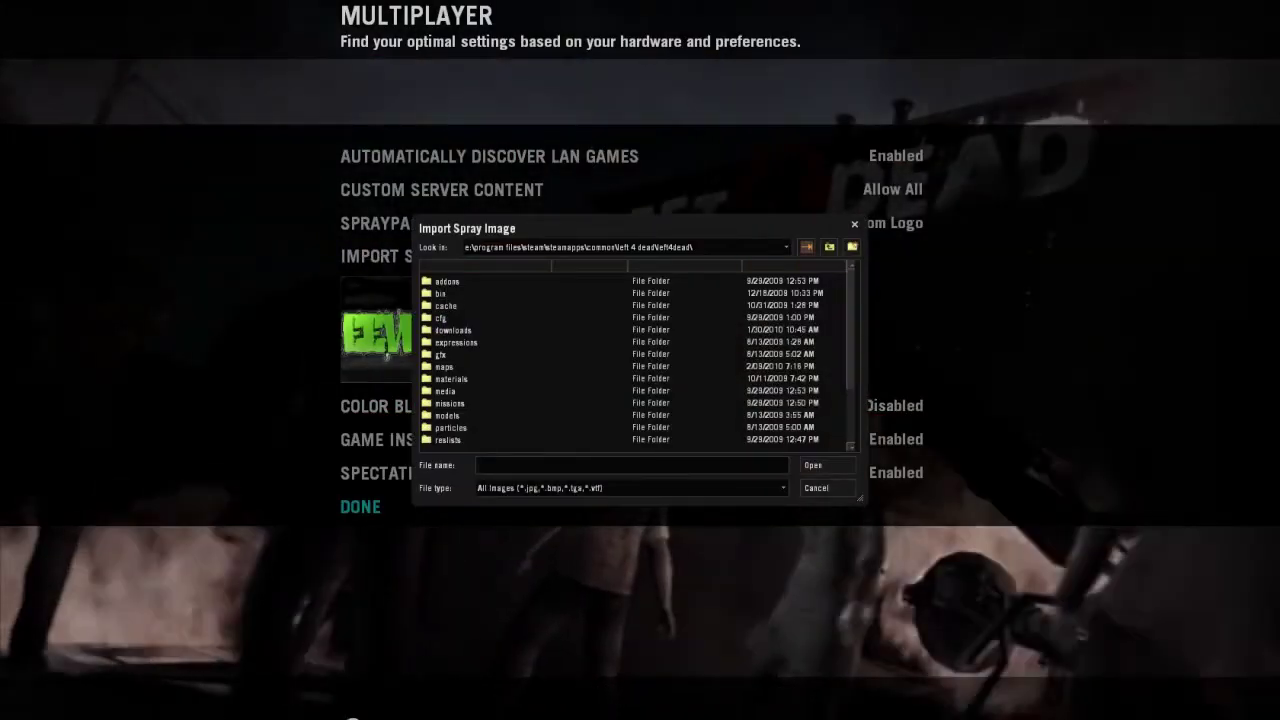
pyautogui.press('BackSpace')
pyautogui.press('BackSpace')
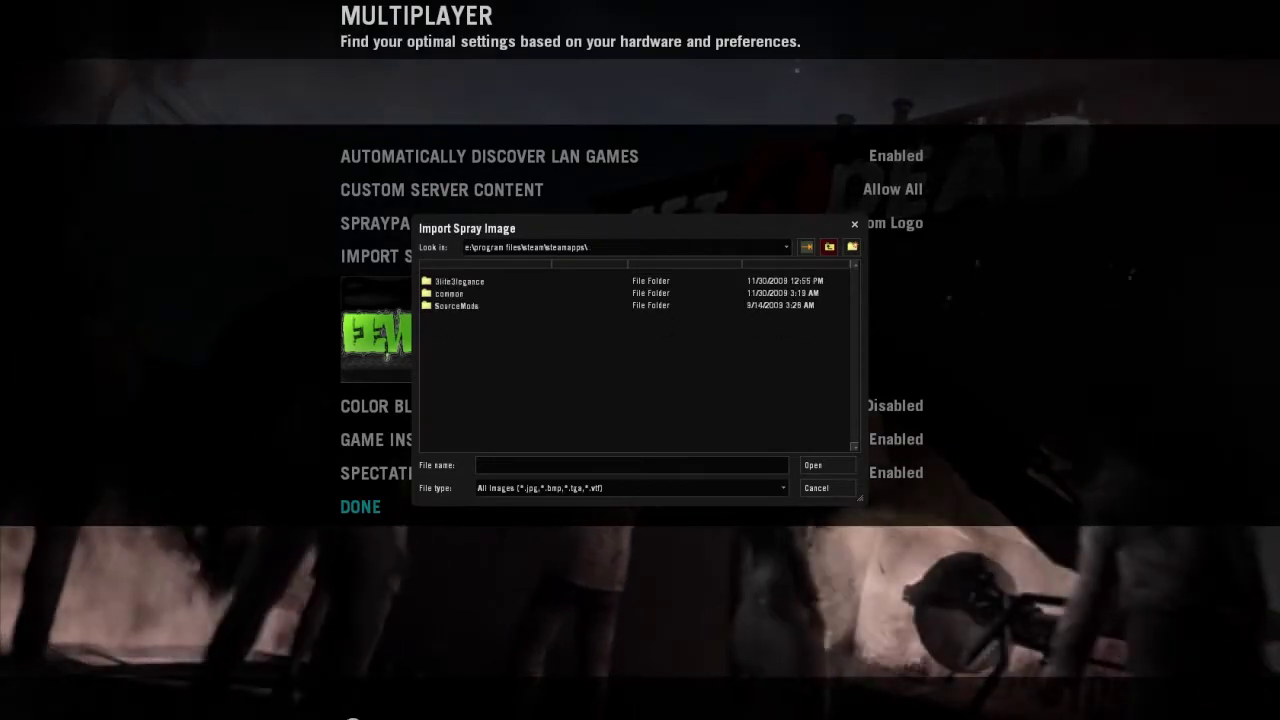
pyautogui.press('BackSpace')
pyautogui.press('BackSpace')
pyautogui.press('BackSpace')
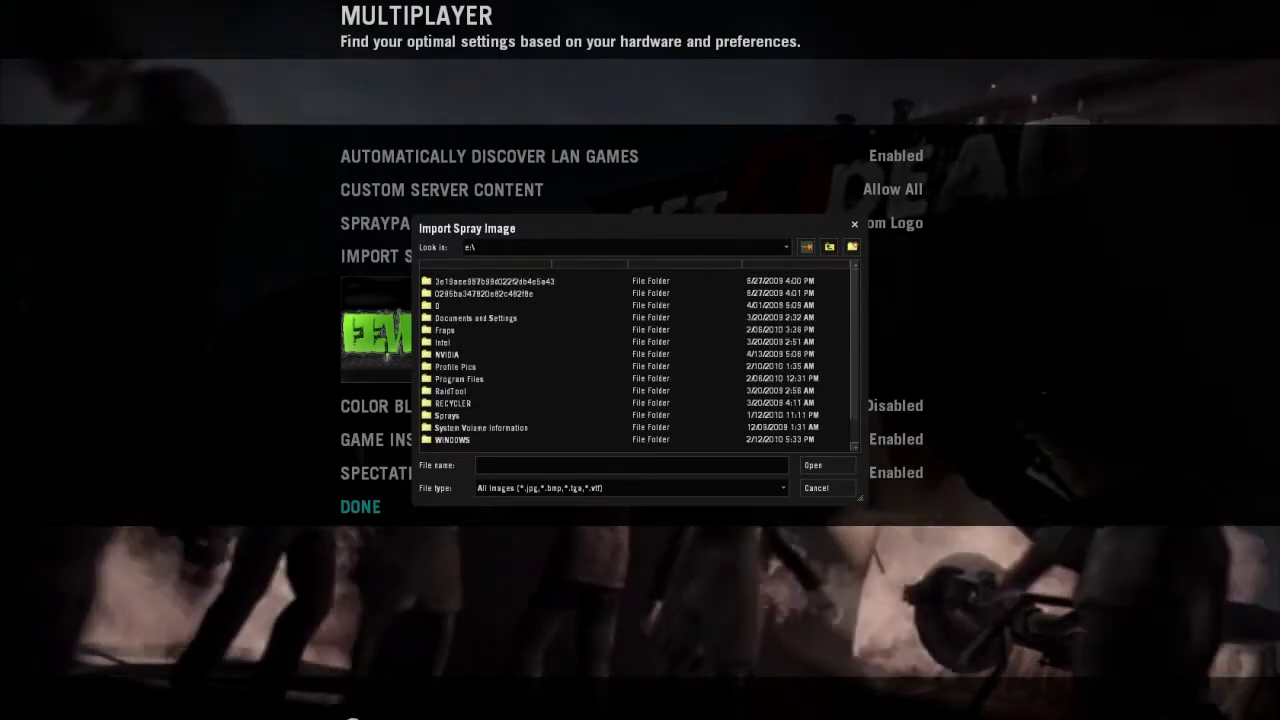
pyautogui.press('s')
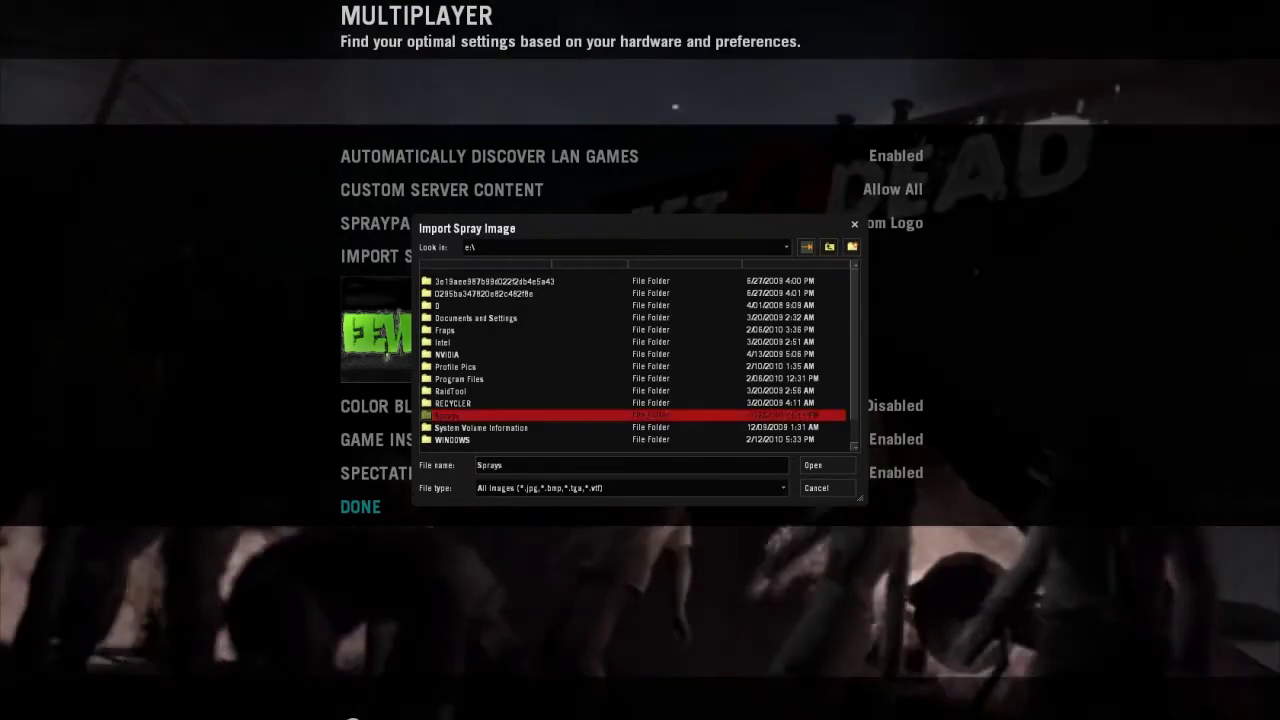
pyautogui.press('Return')
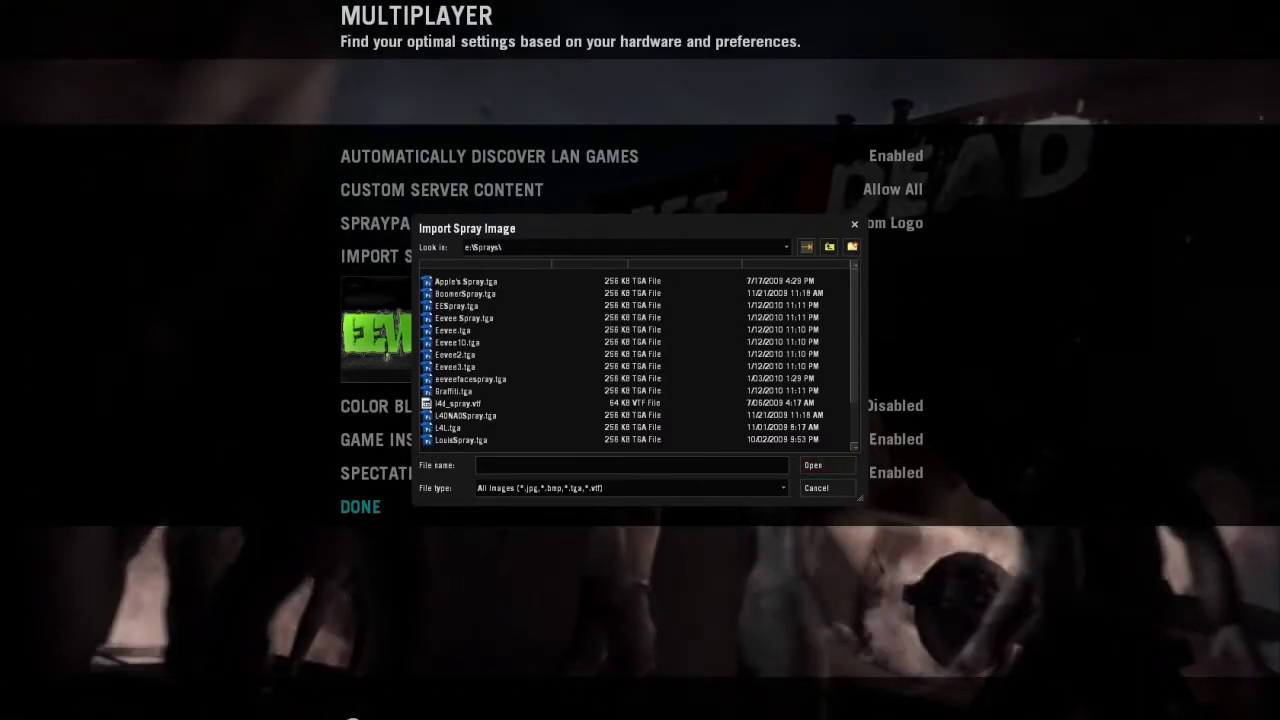
pyautogui.press('t')
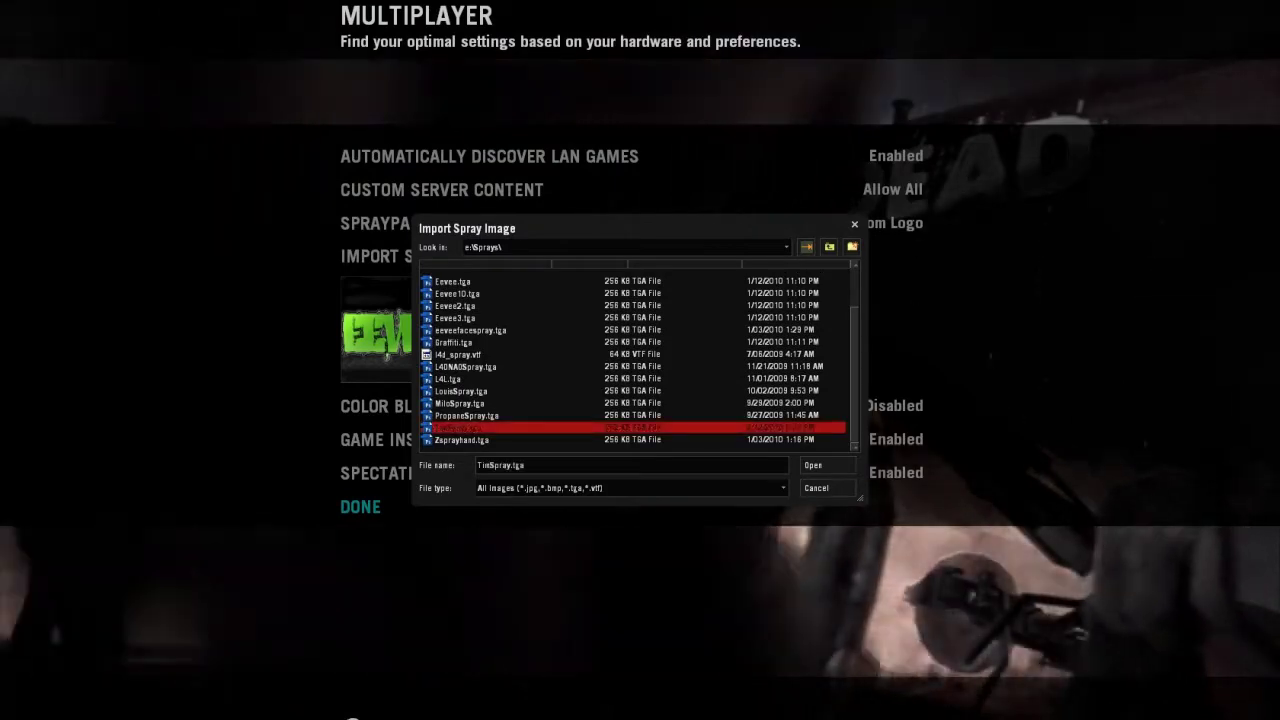
pyautogui.press('Return')
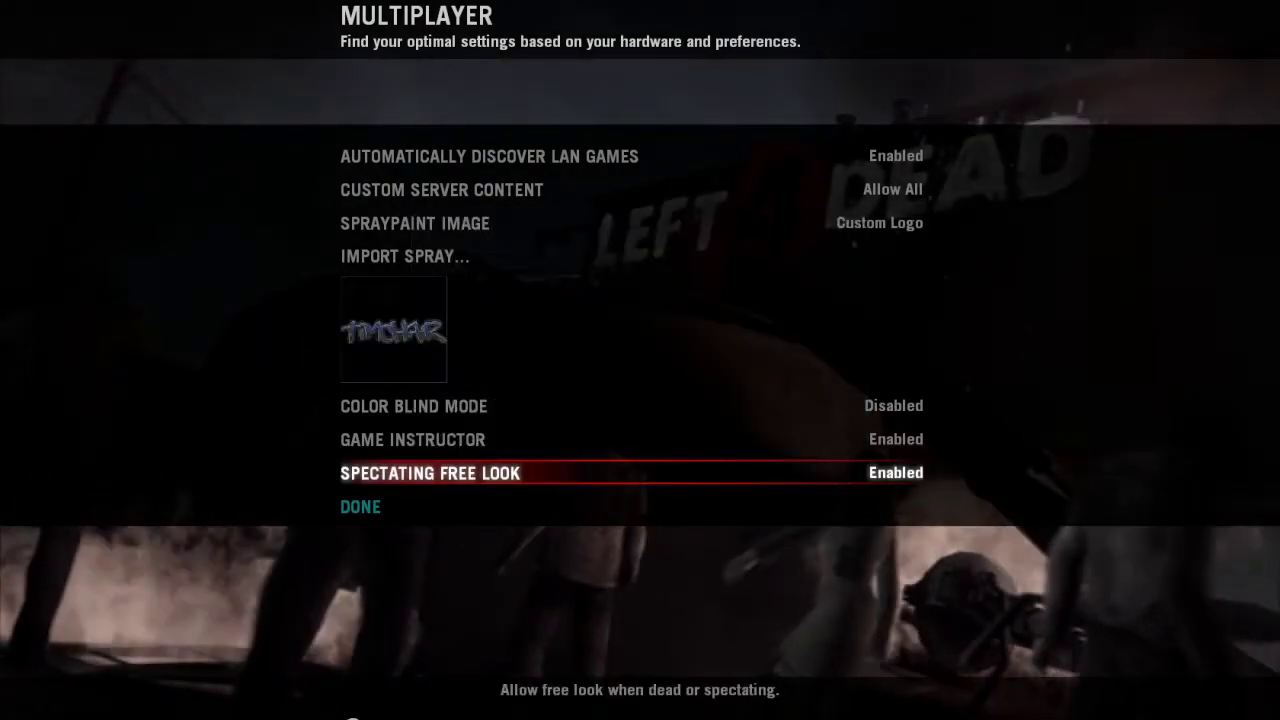
pyautogui.press('Down')
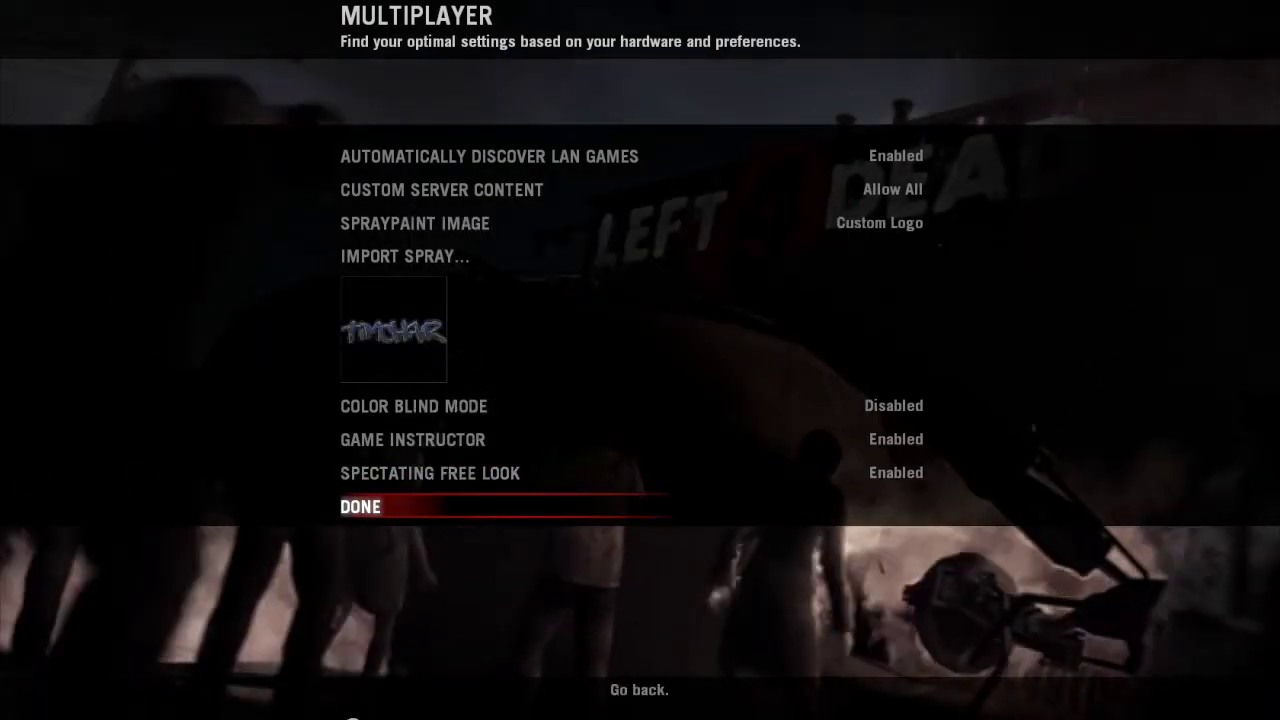
pyautogui.press('Return')
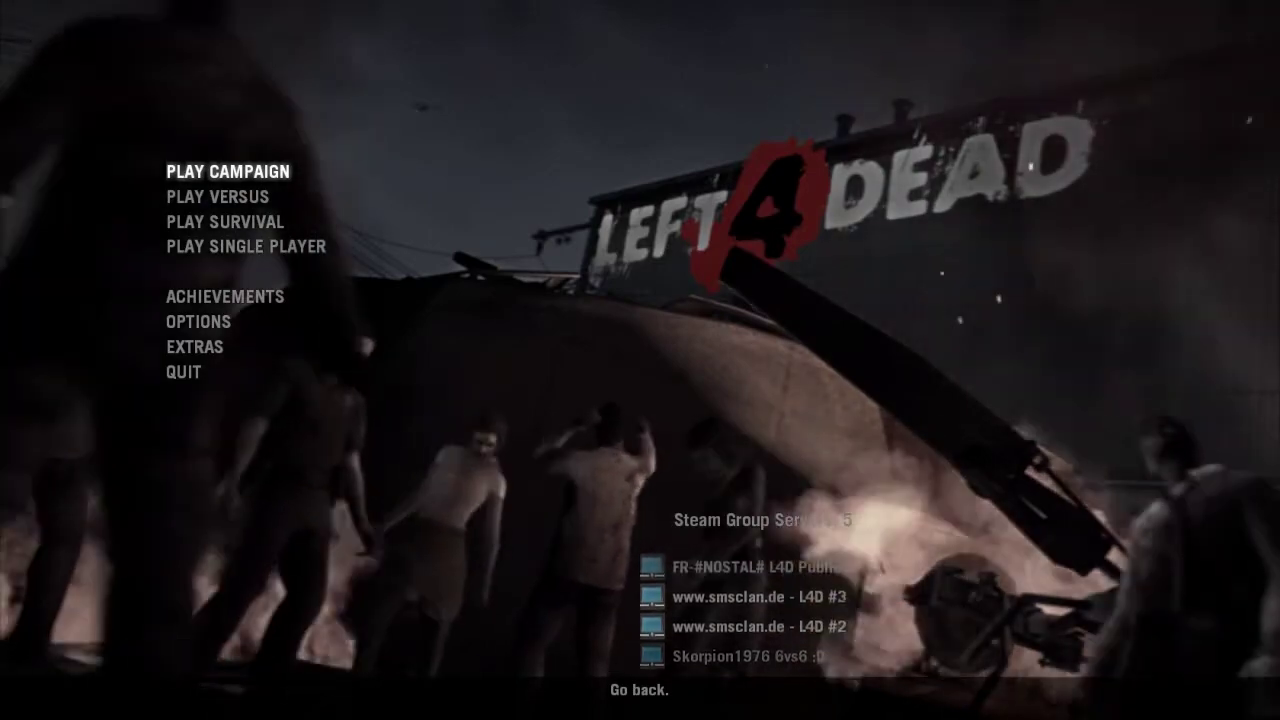
# - Start a single-player game from the main menu
pyautogui.press('Down')
pyautogui.press('Down')
pyautogui.press('Down')
pyautogui.press('Return')
pyautogui.press('Down')
pyautogui.press('Down')
pyautogui.press('Down')
pyautogui.press('Down')
pyautogui.press('Down')
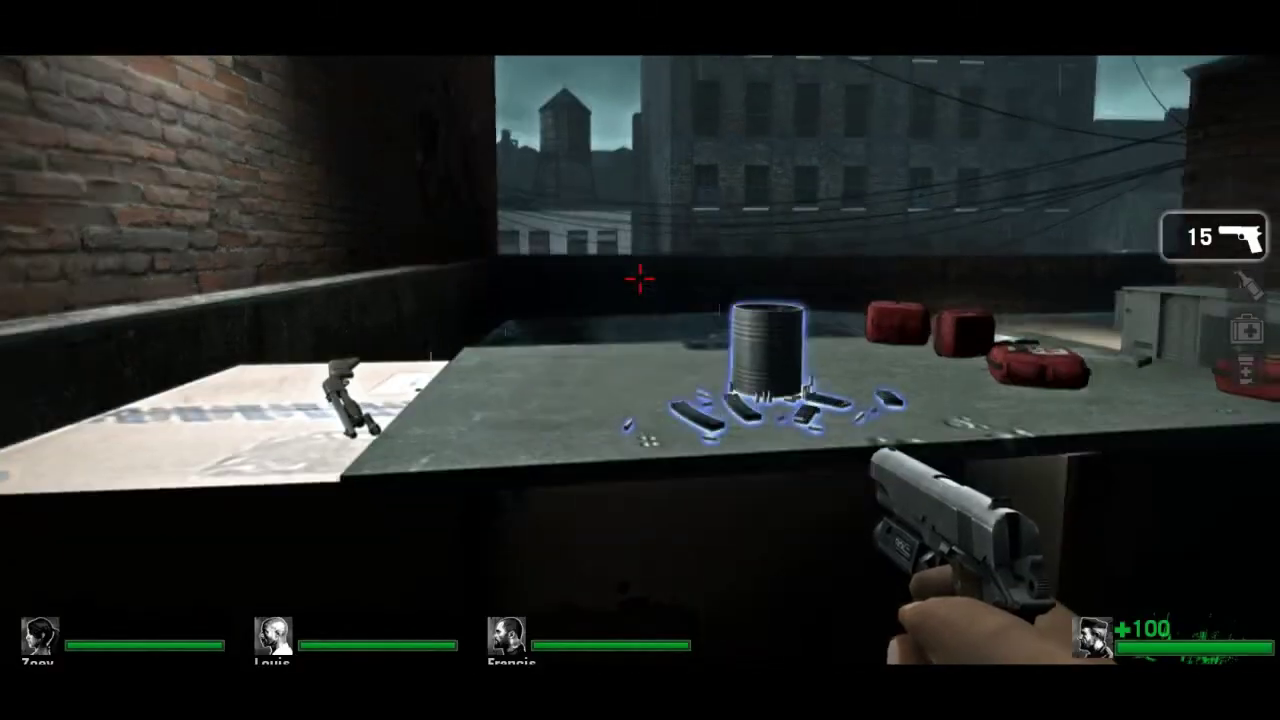
# - Pick up the pump shotgun and spray the TIMCHAR graffiti on a brick wall
pyautogui.press('e')
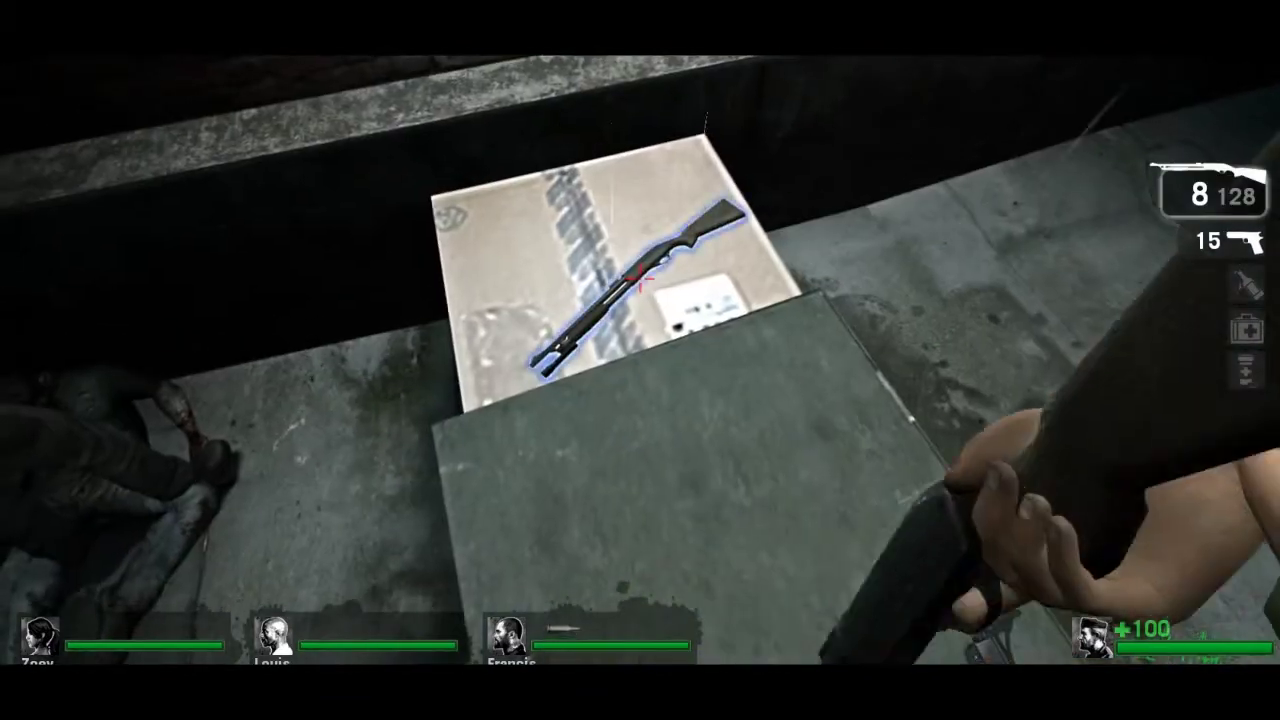
pyautogui.press('t')
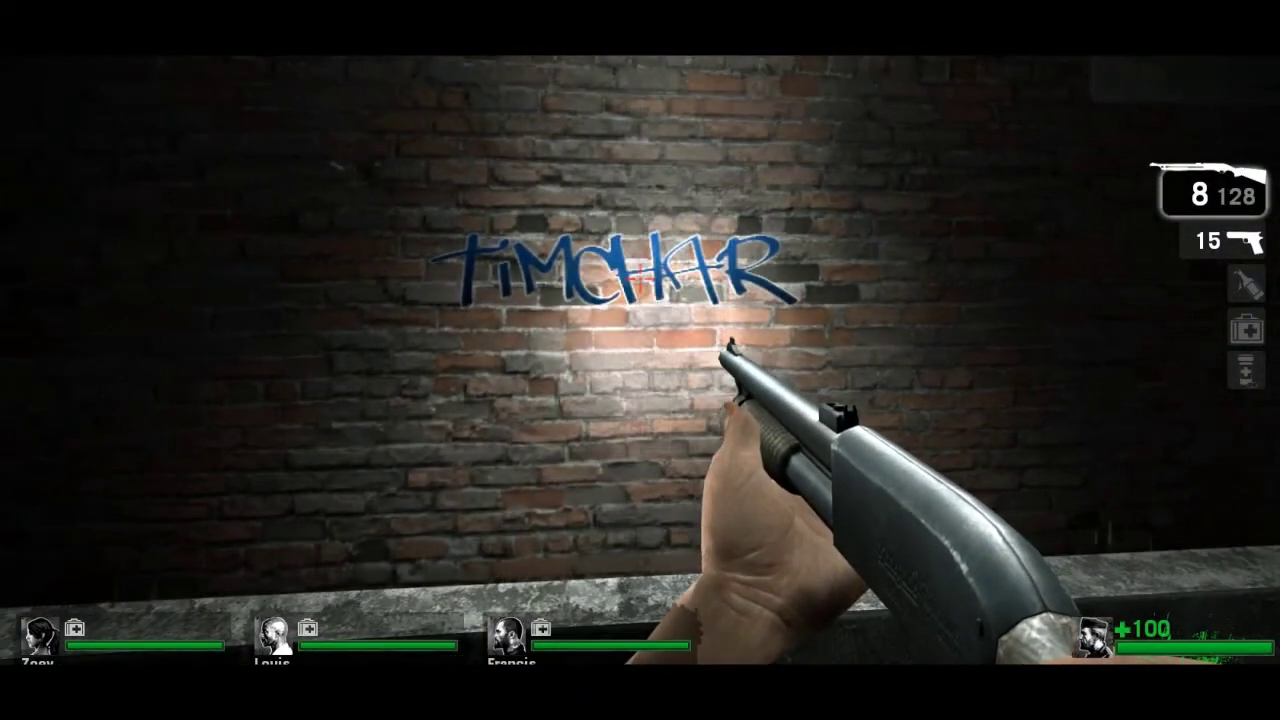
pyautogui.press('s')
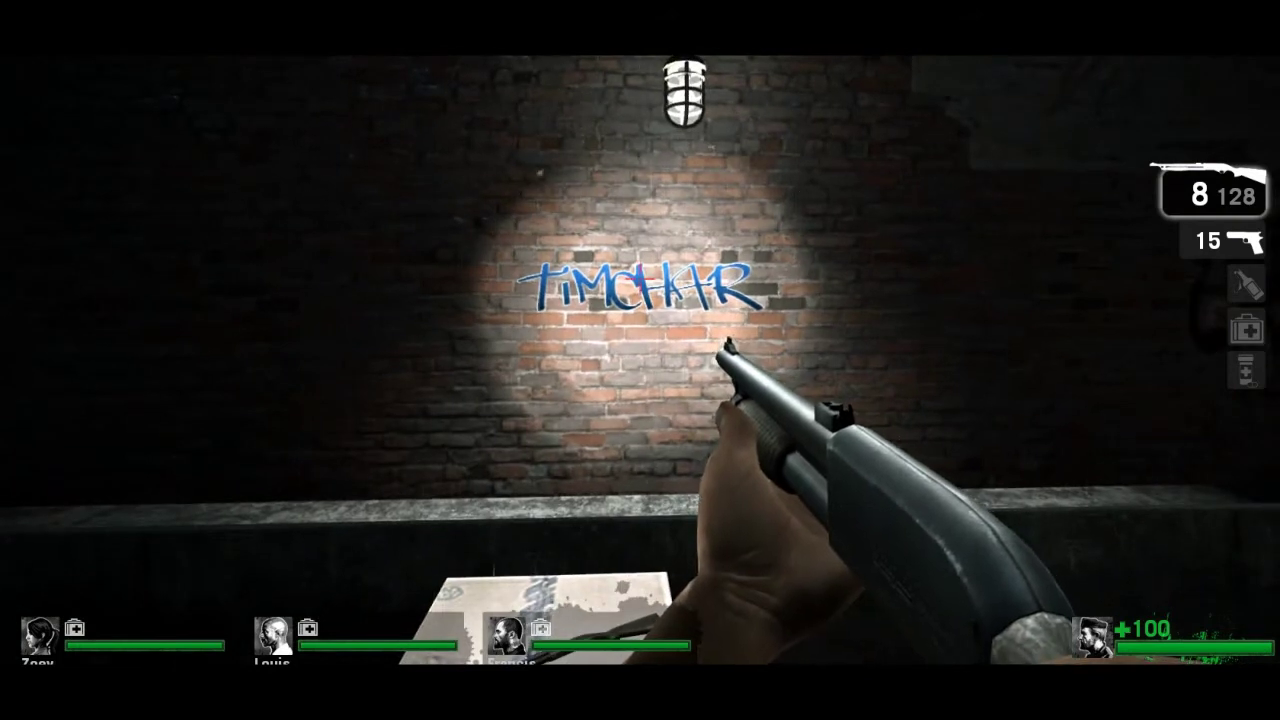